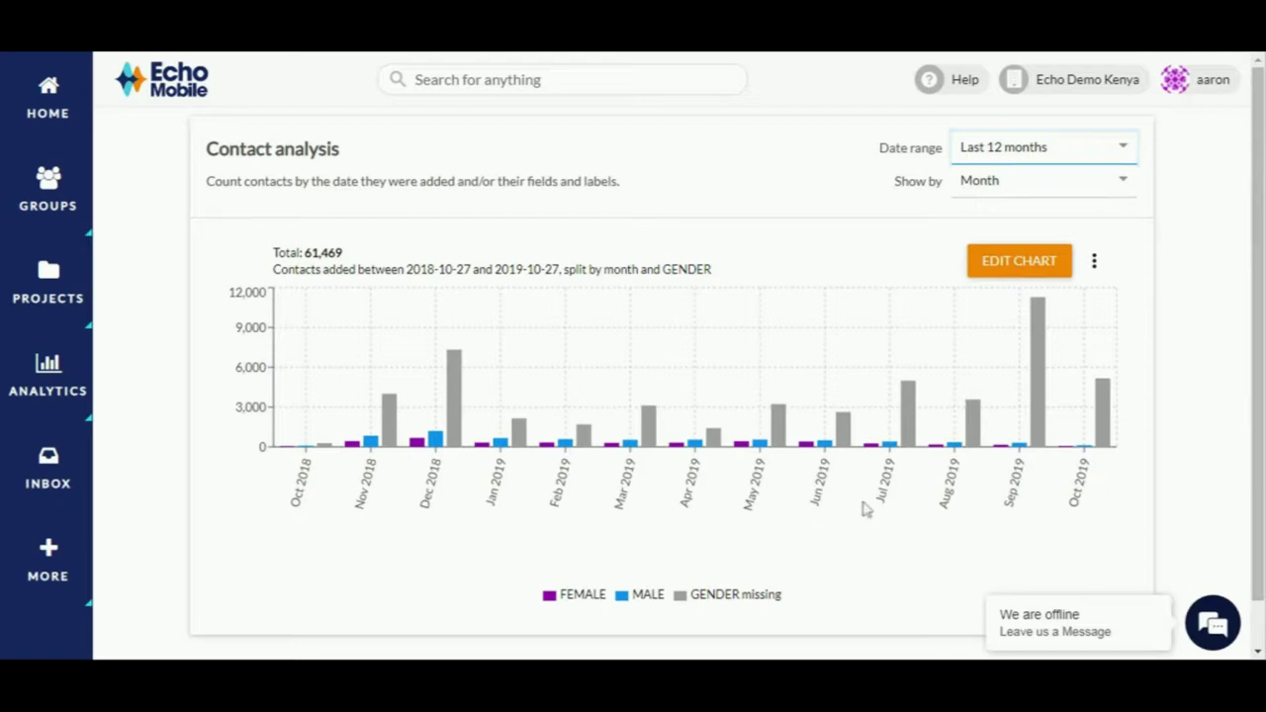
Return Home and reopen Contact Analysis, showing all 347,240 contacts by month
mouse_move(848, 441)
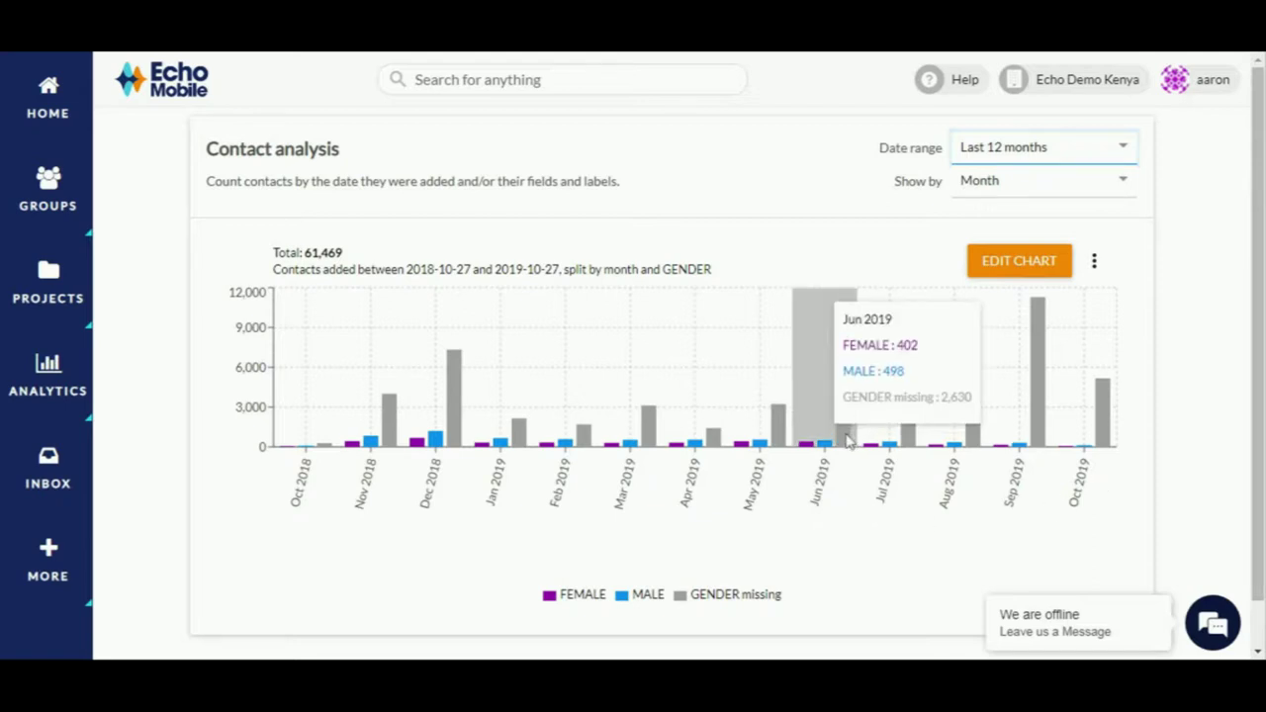
mouse_move(951, 438)
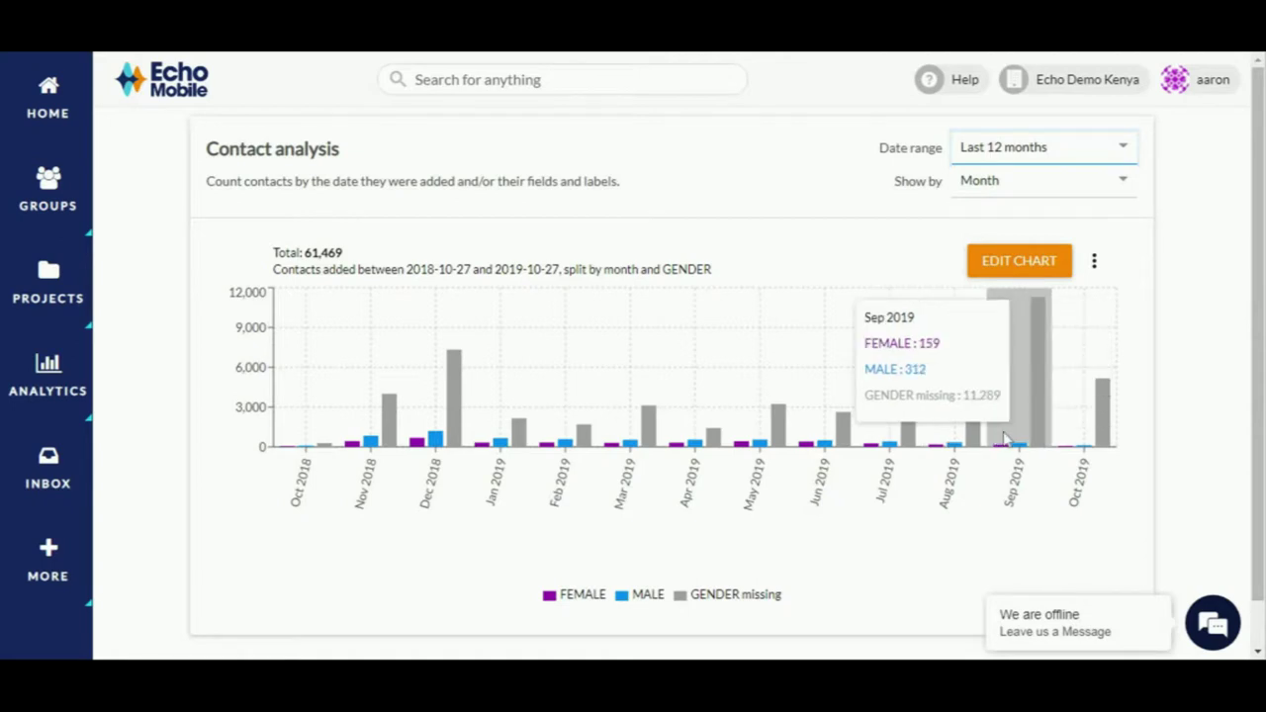
mouse_move(704, 442)
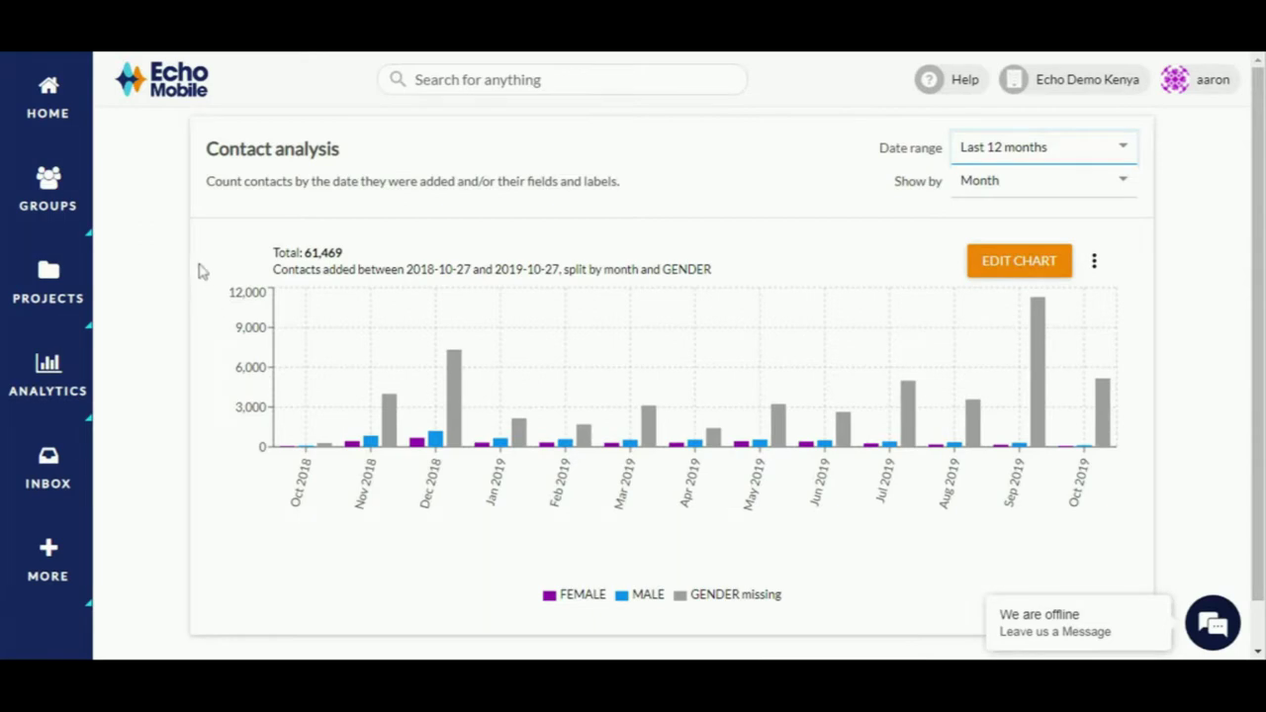
left_click(72, 103)
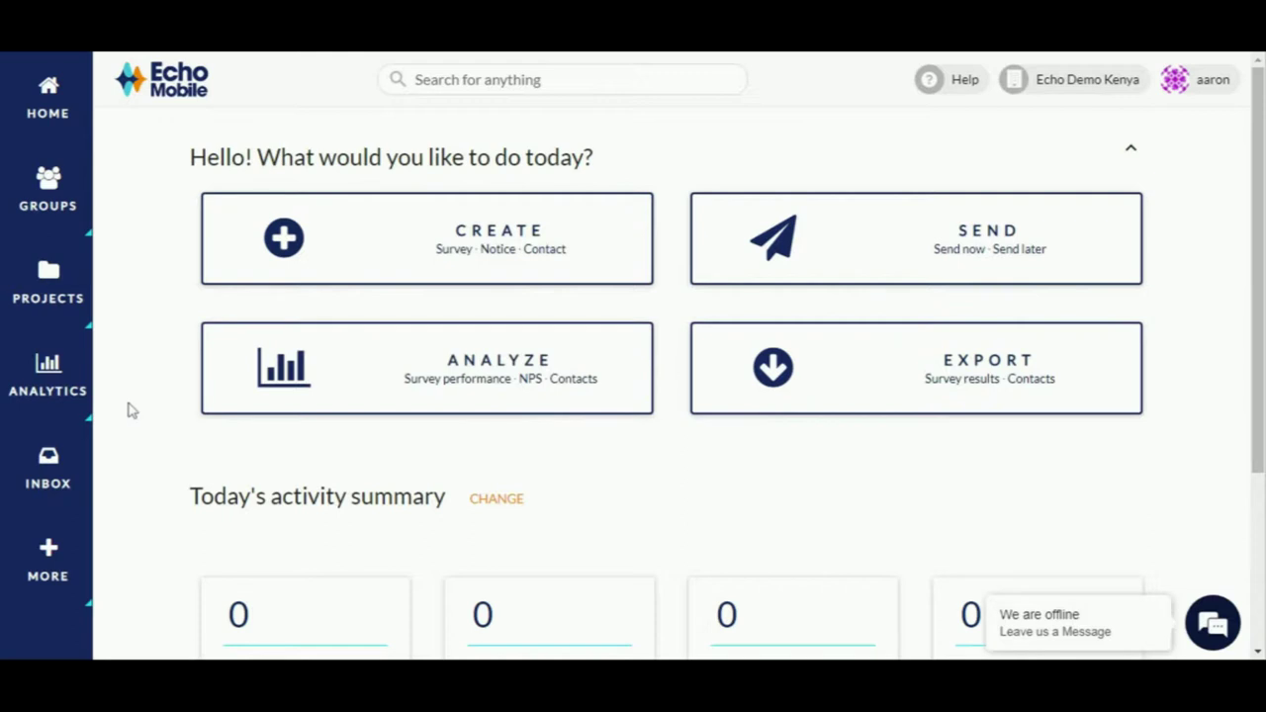
left_click(42, 381)
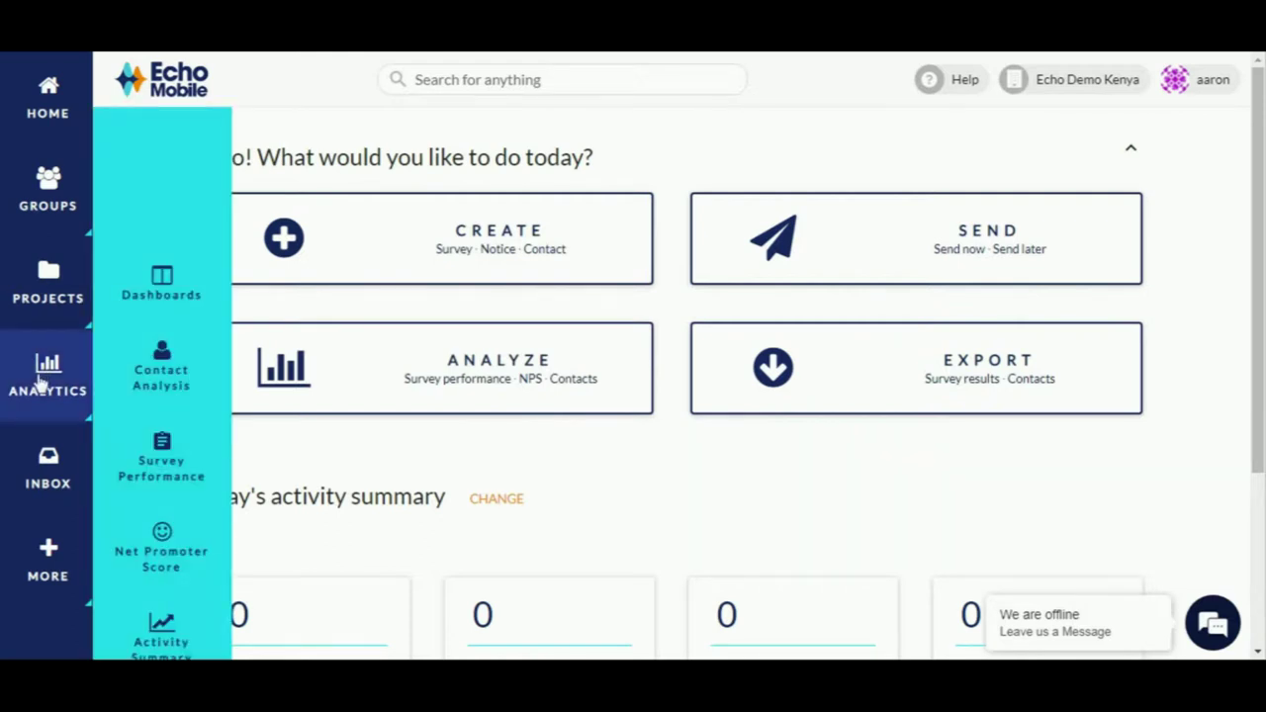
left_click(144, 386)
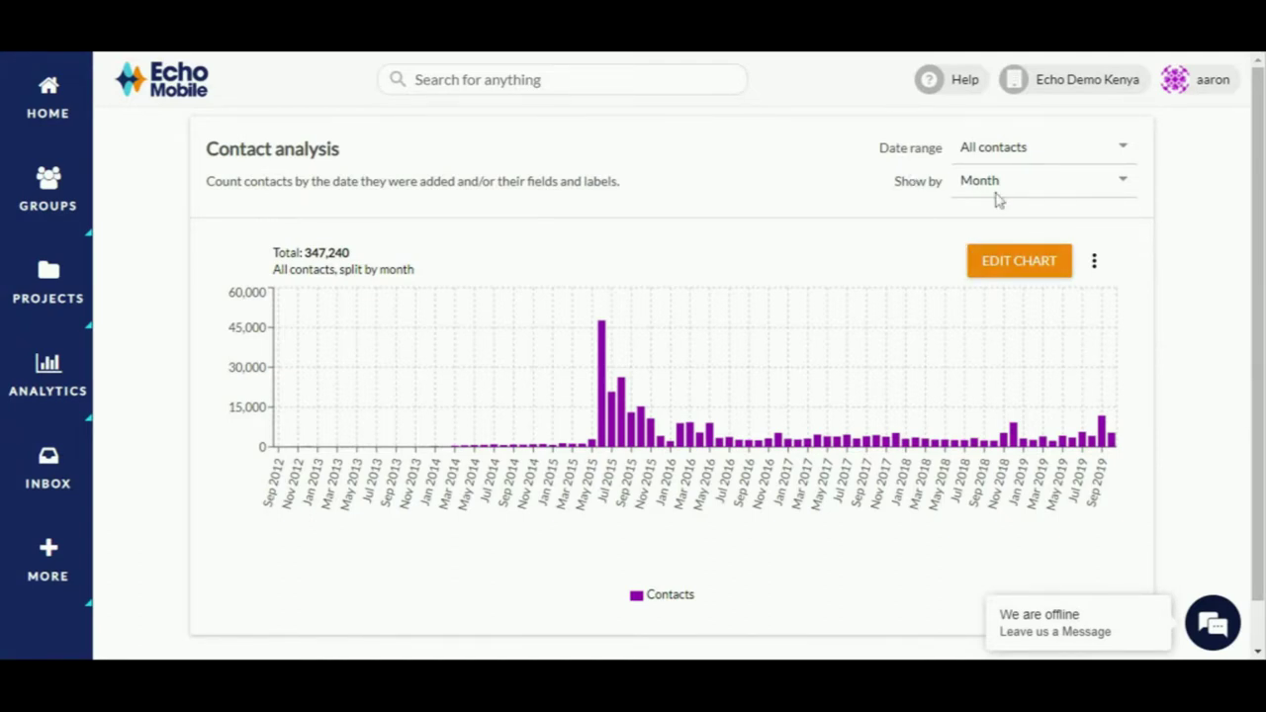
Leave the date range unchanged and group all contacts into yearly bars from 2012 to 2019
left_click(1127, 158)
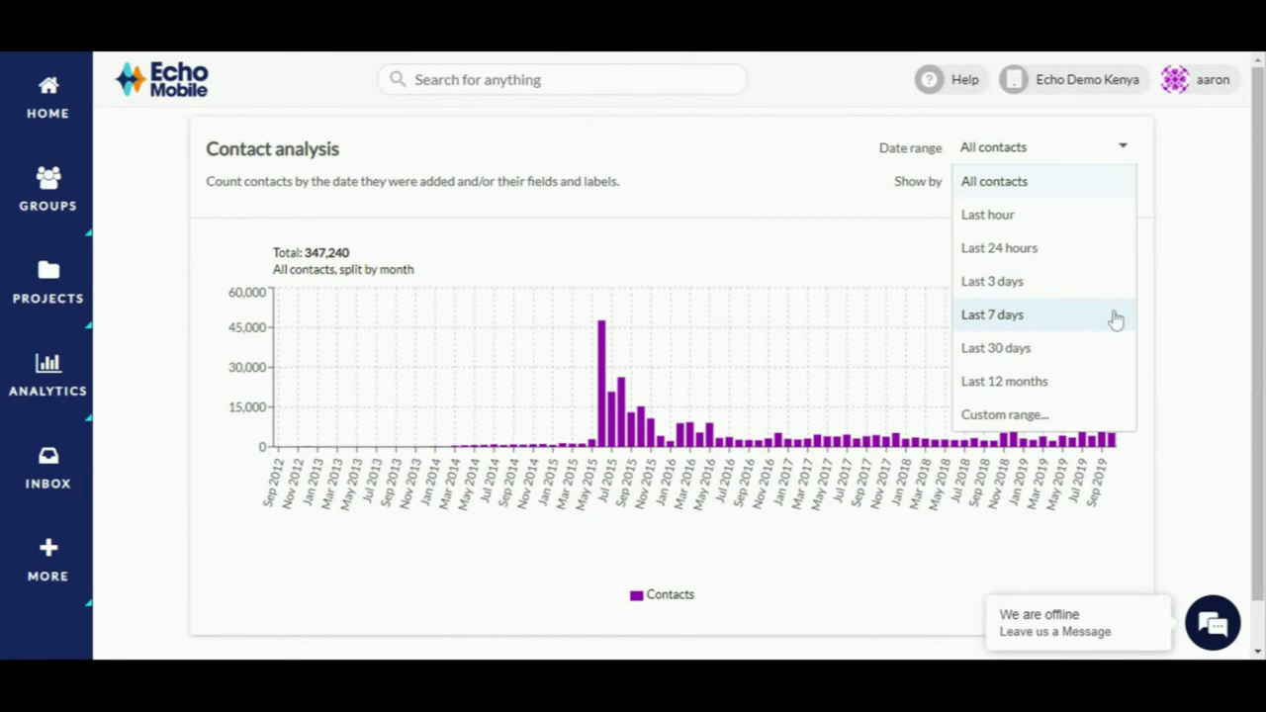
left_click(1054, 416)
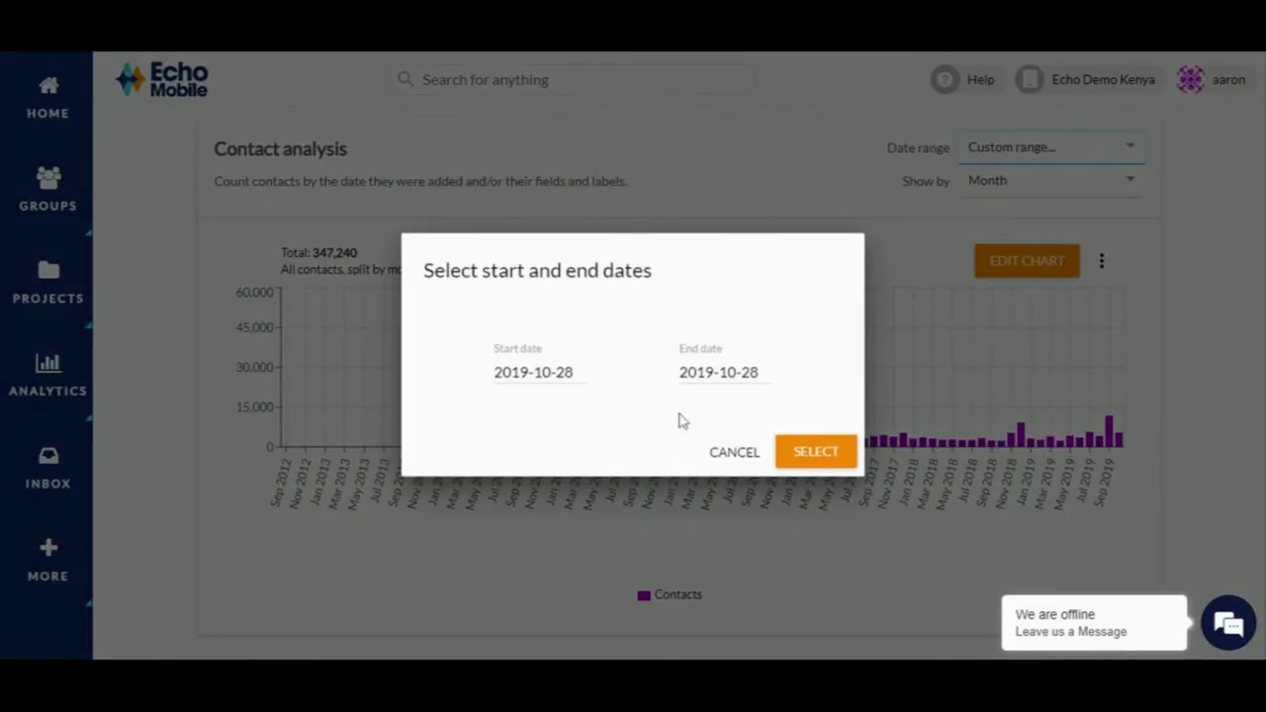
left_click(723, 458)
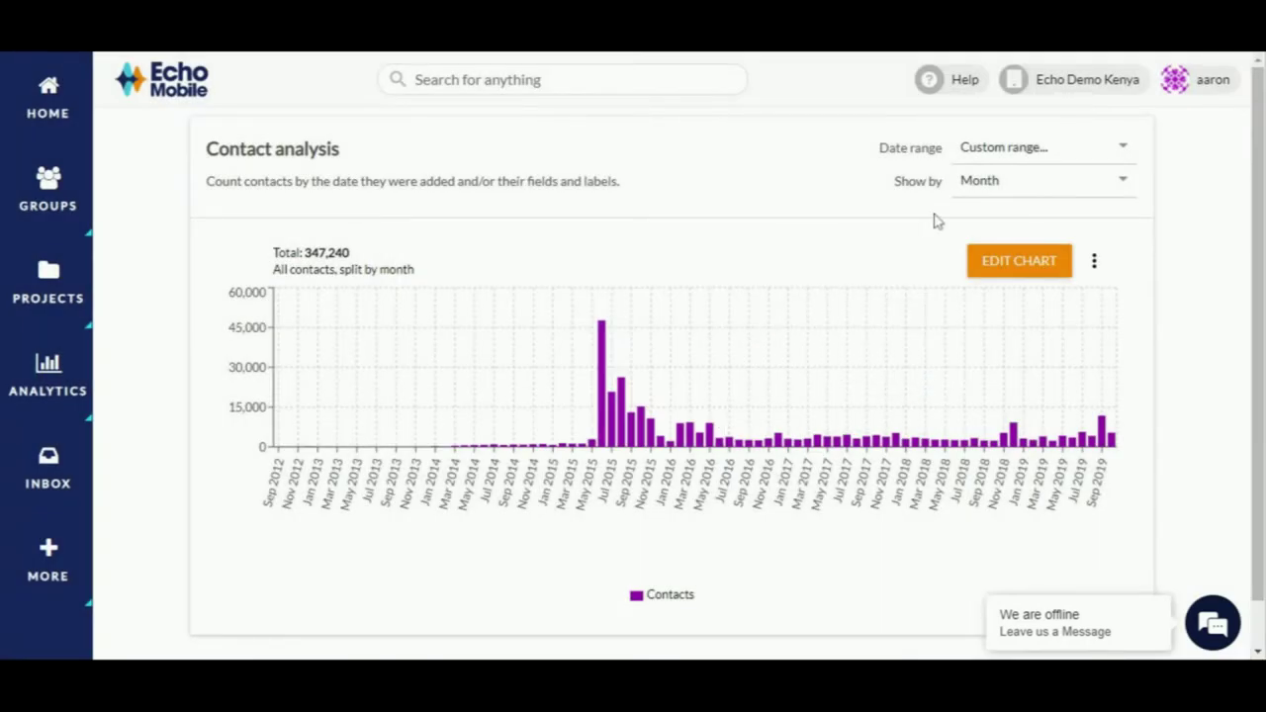
left_click(994, 196)
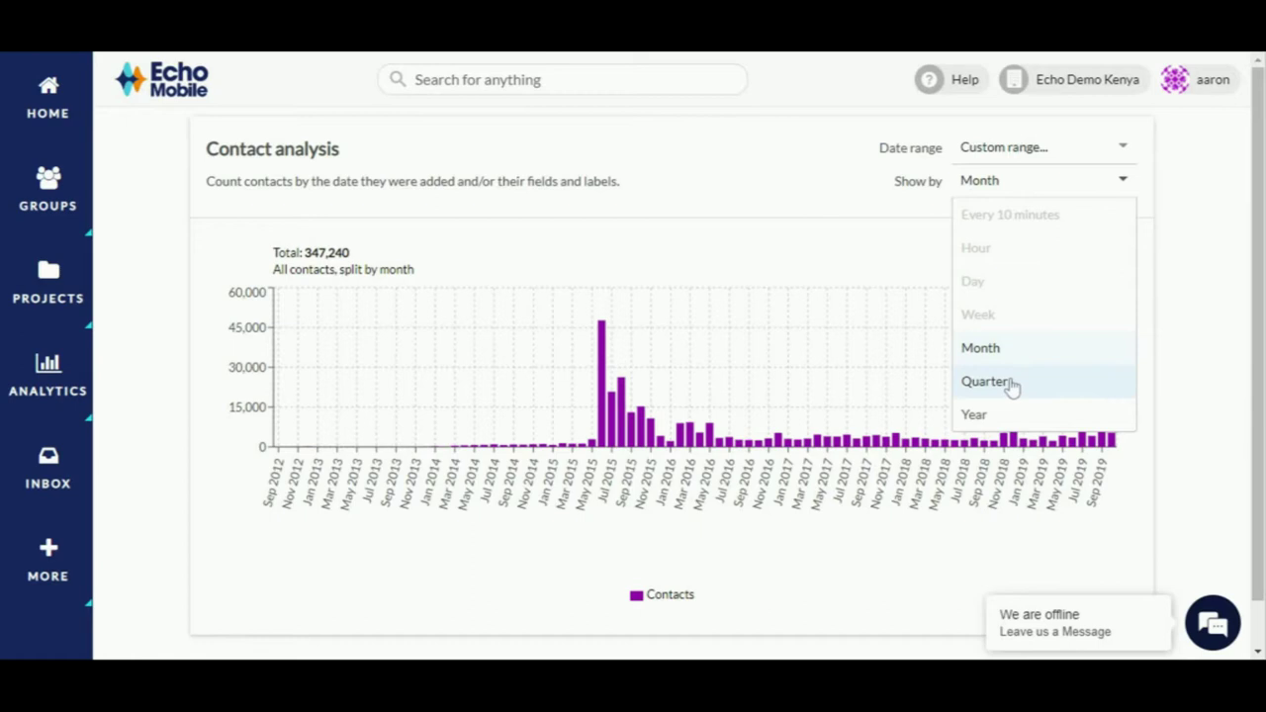
left_click(1011, 410)
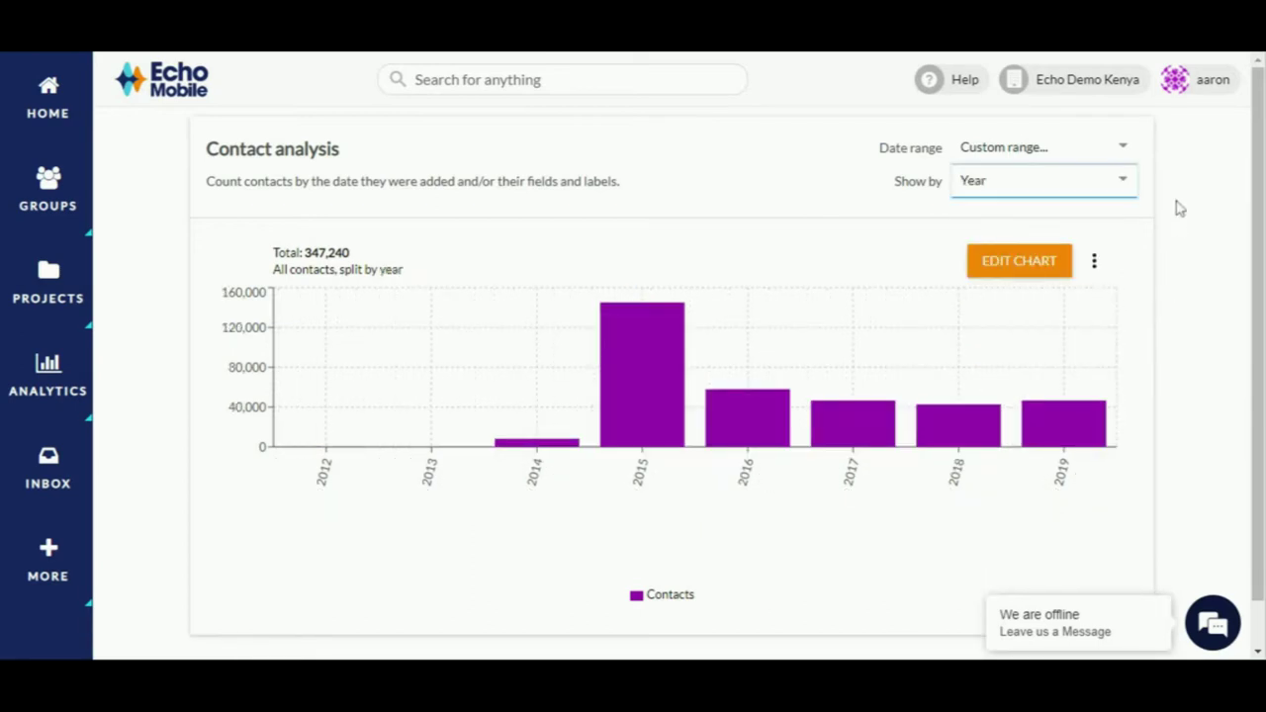
left_click(1029, 260)
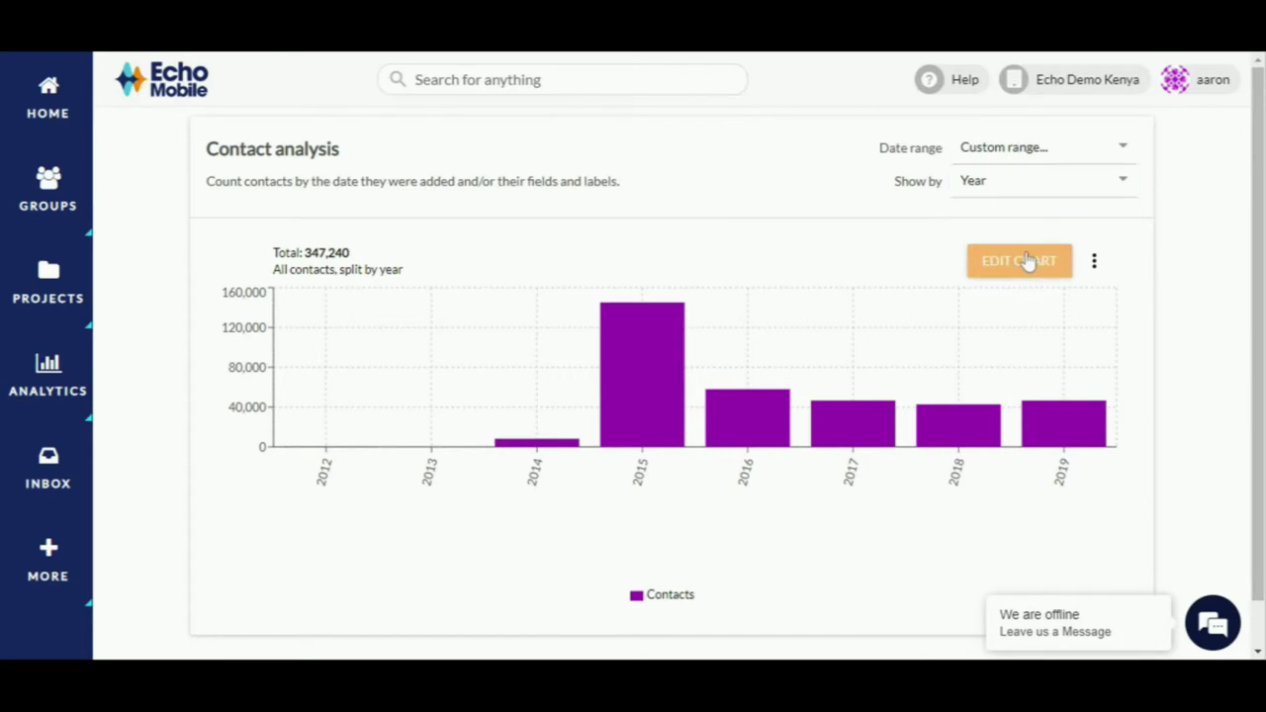
left_click(1028, 259)
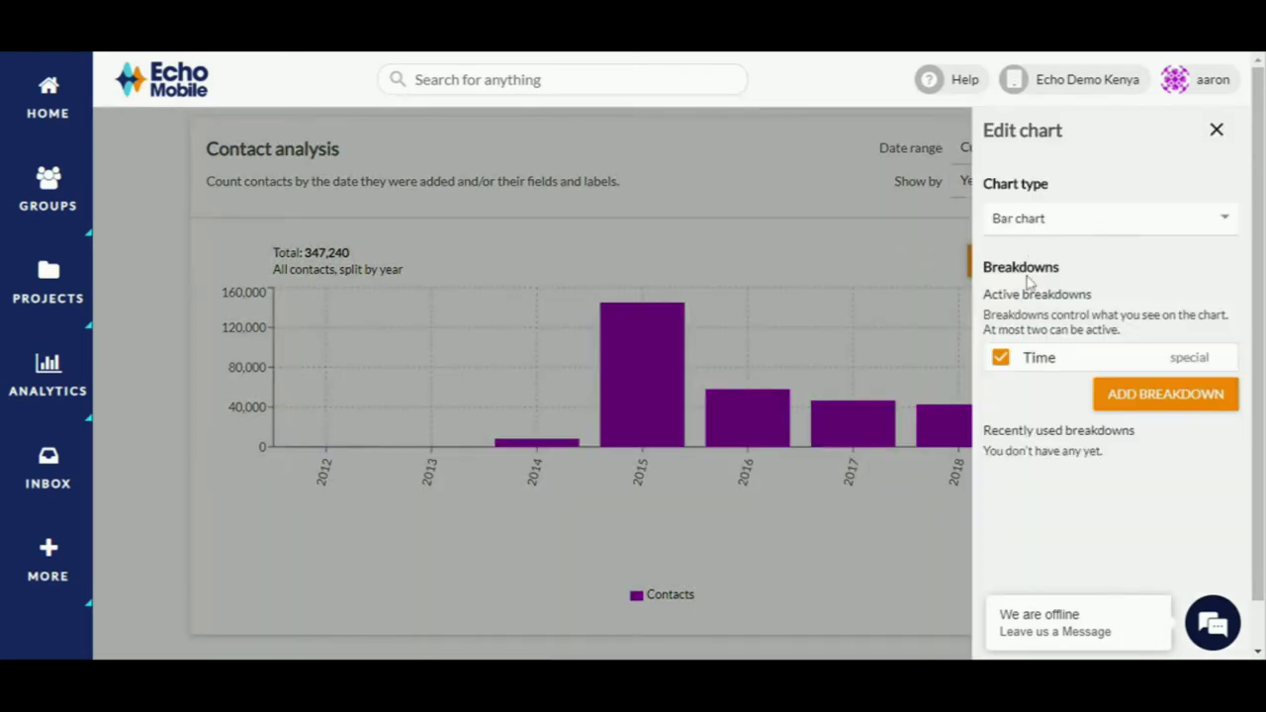
left_click(1123, 405)
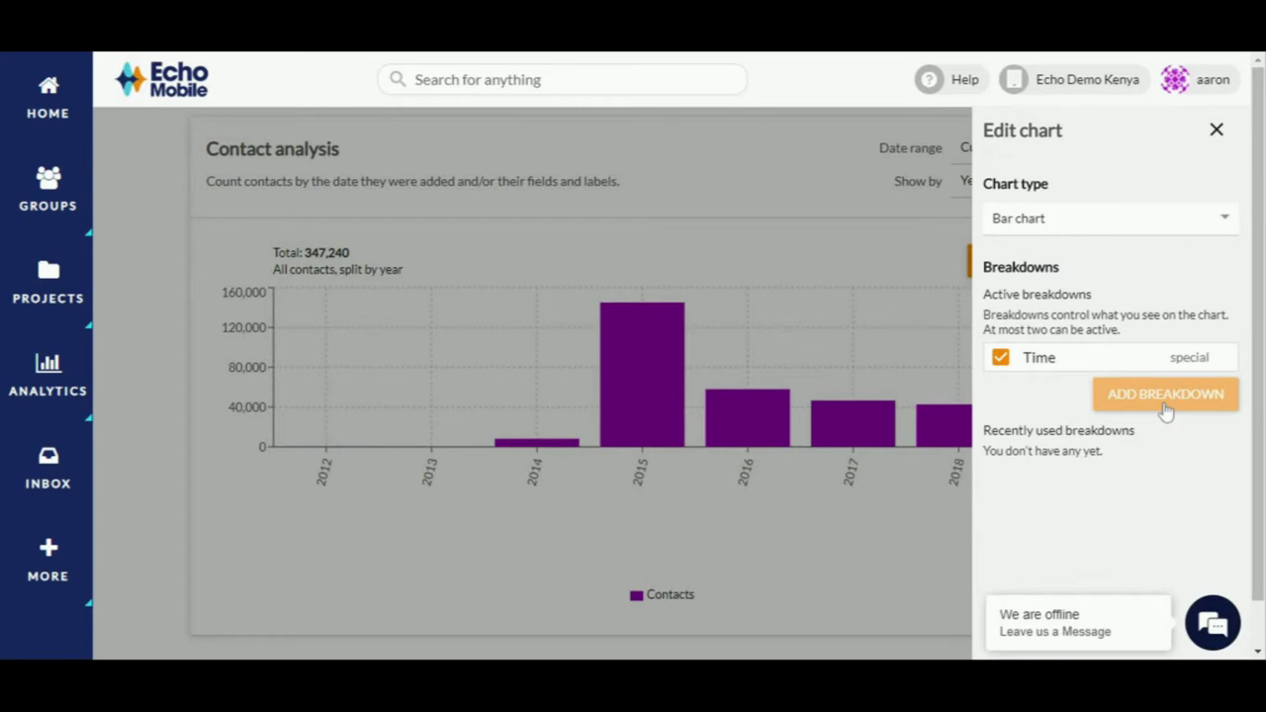
scroll(939, 309, "down", 1)
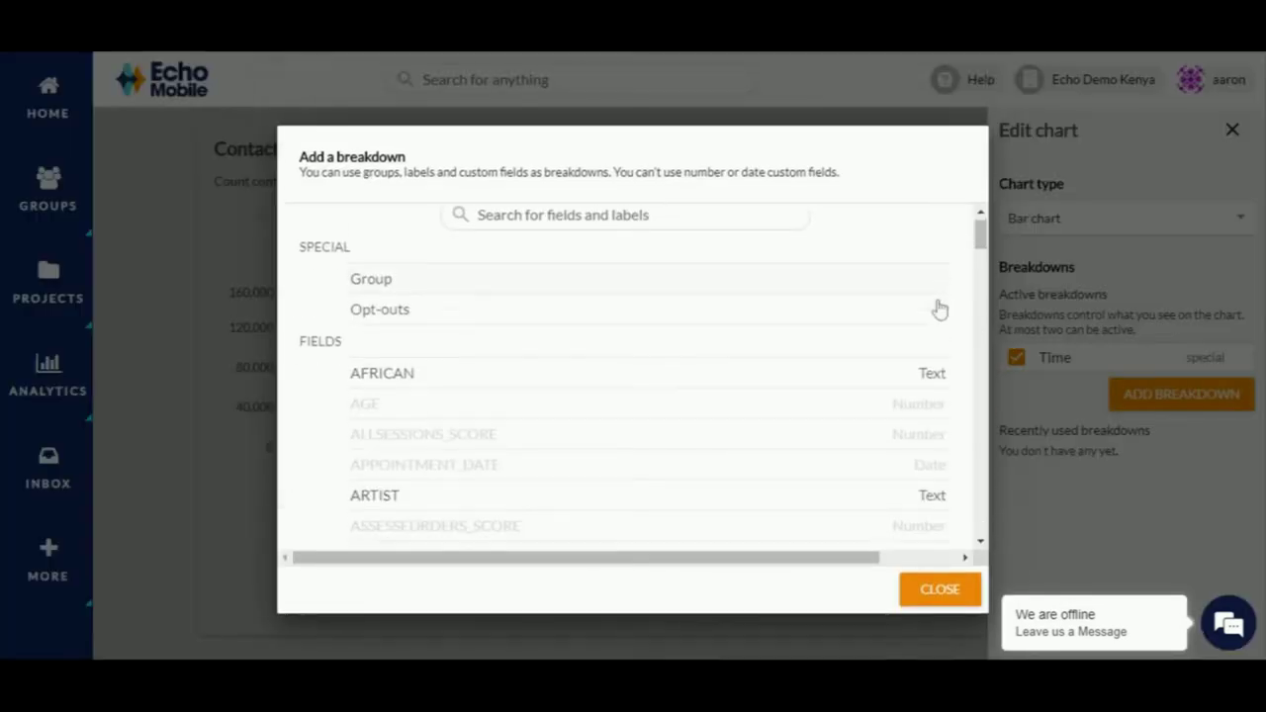
scroll(940, 309, "down", 4)
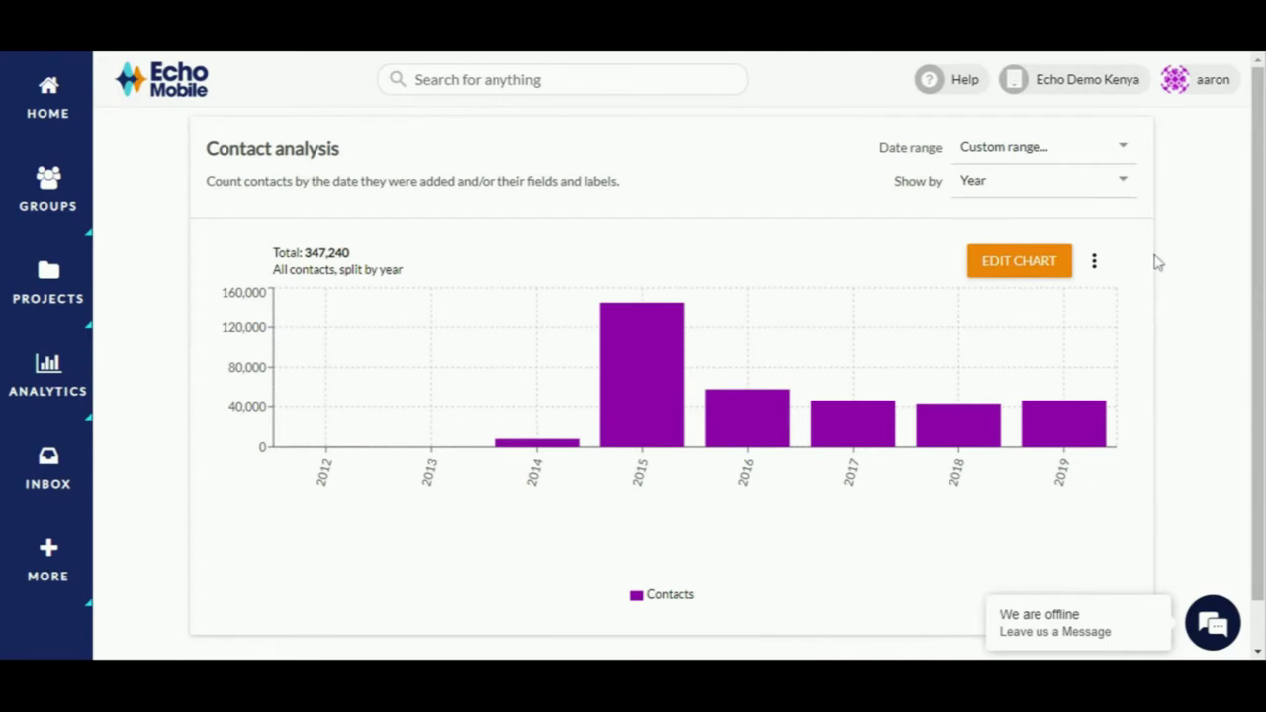
Limit the chart to the last 12 months, grouped by month
left_click(1031, 162)
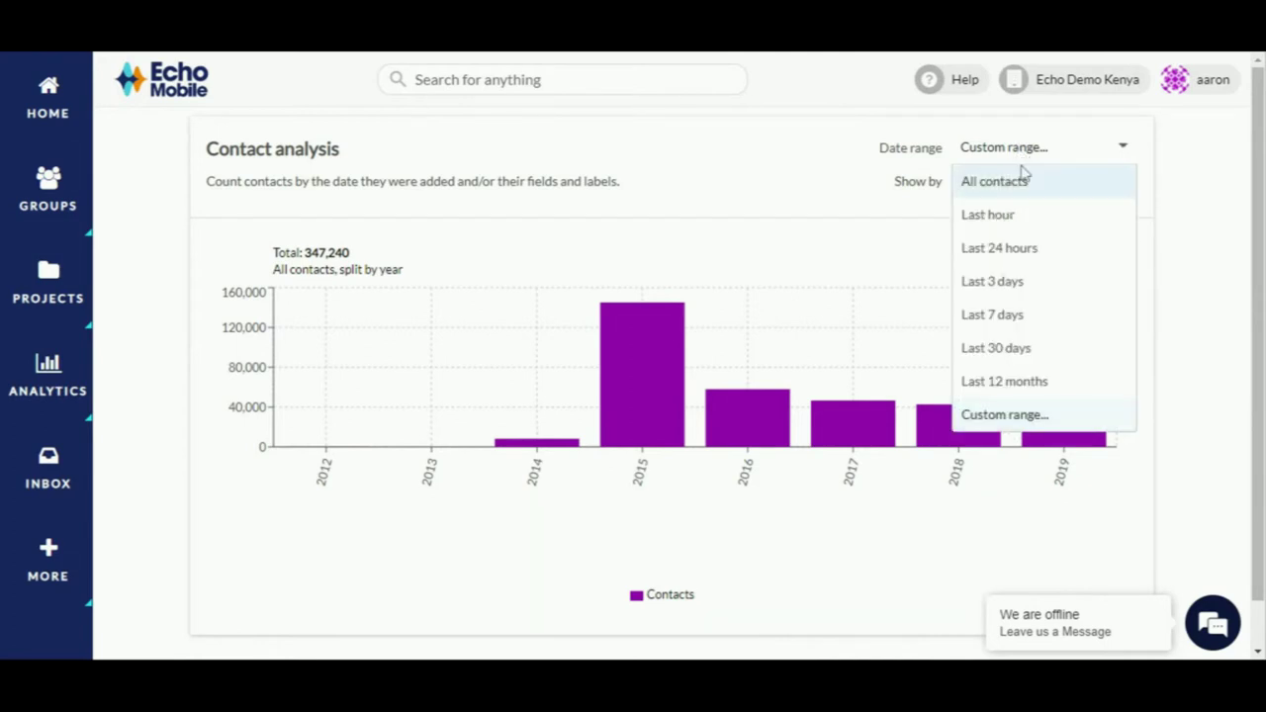
left_click(1040, 386)
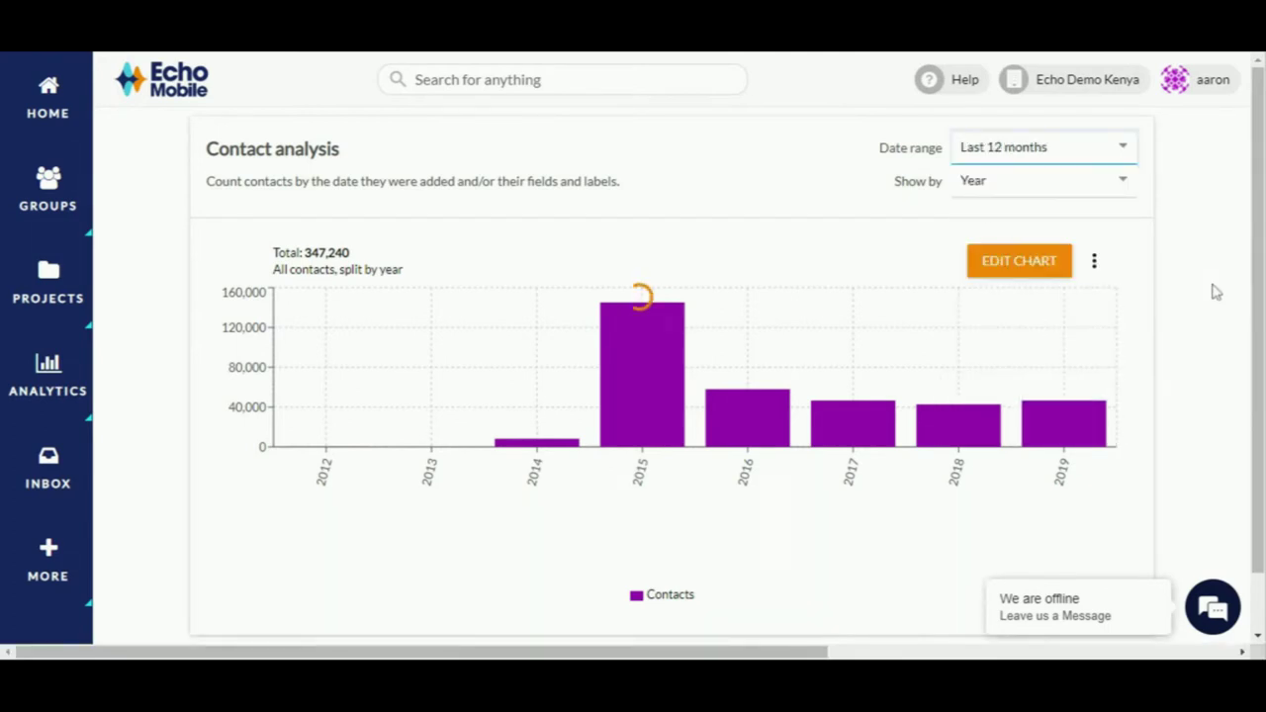
left_click(994, 179)
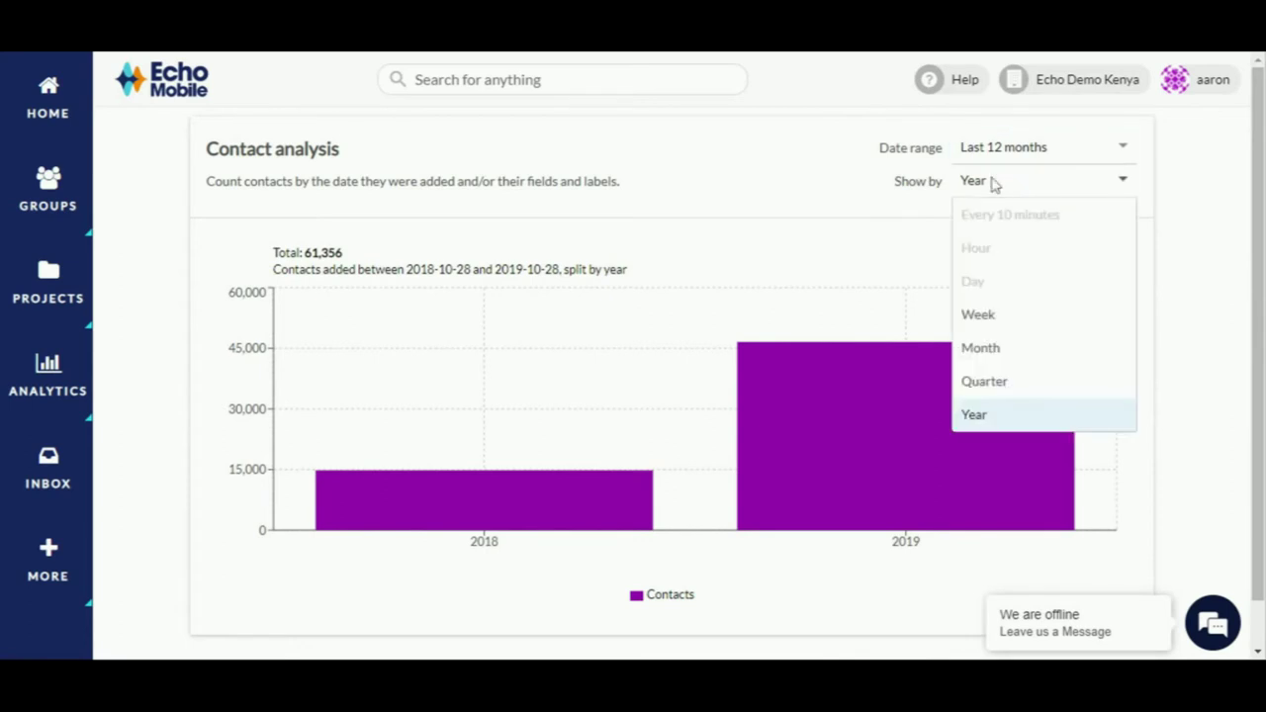
left_click(1016, 348)
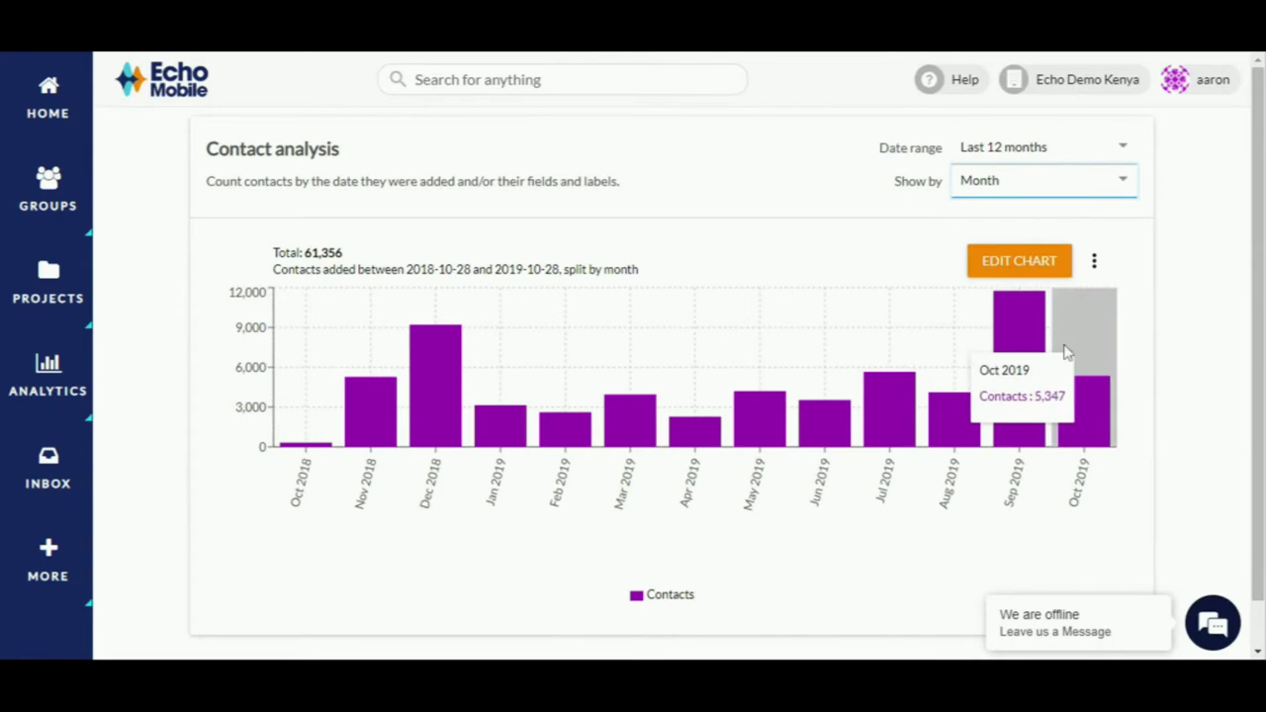
Start a new chart breakdown and search the fields for 'gender'
left_click(1034, 261)
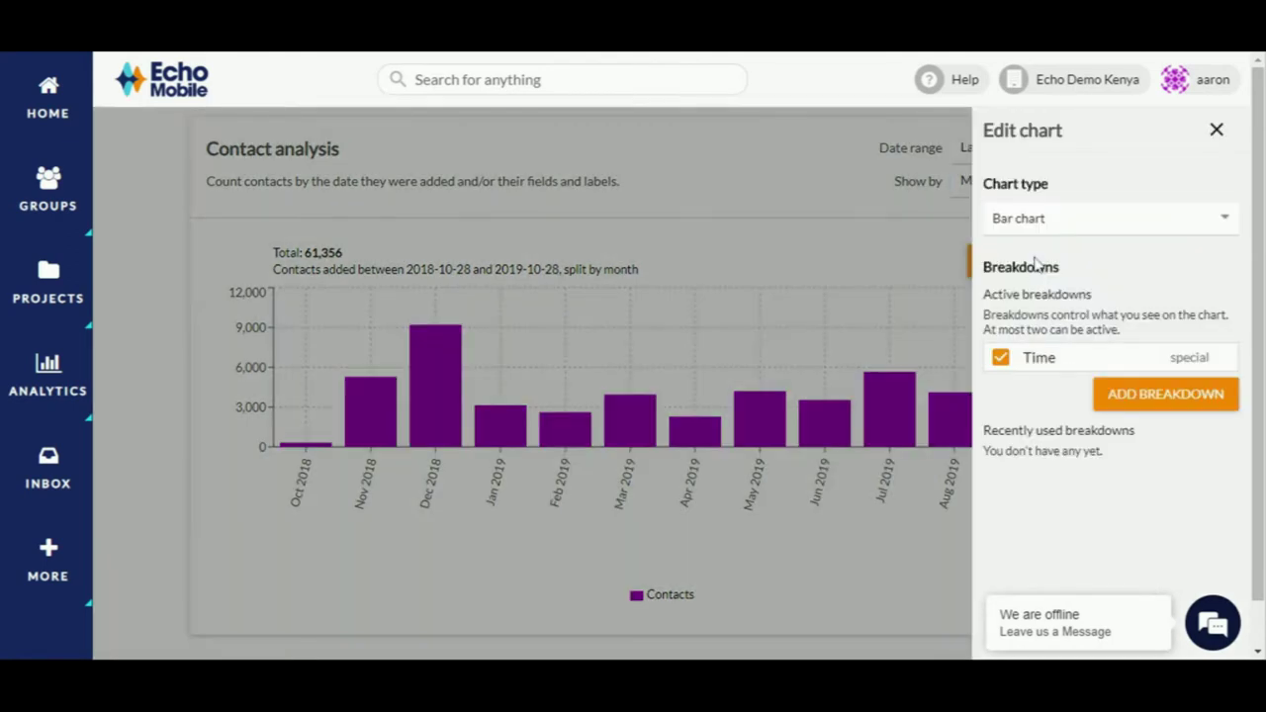
left_click(1132, 396)
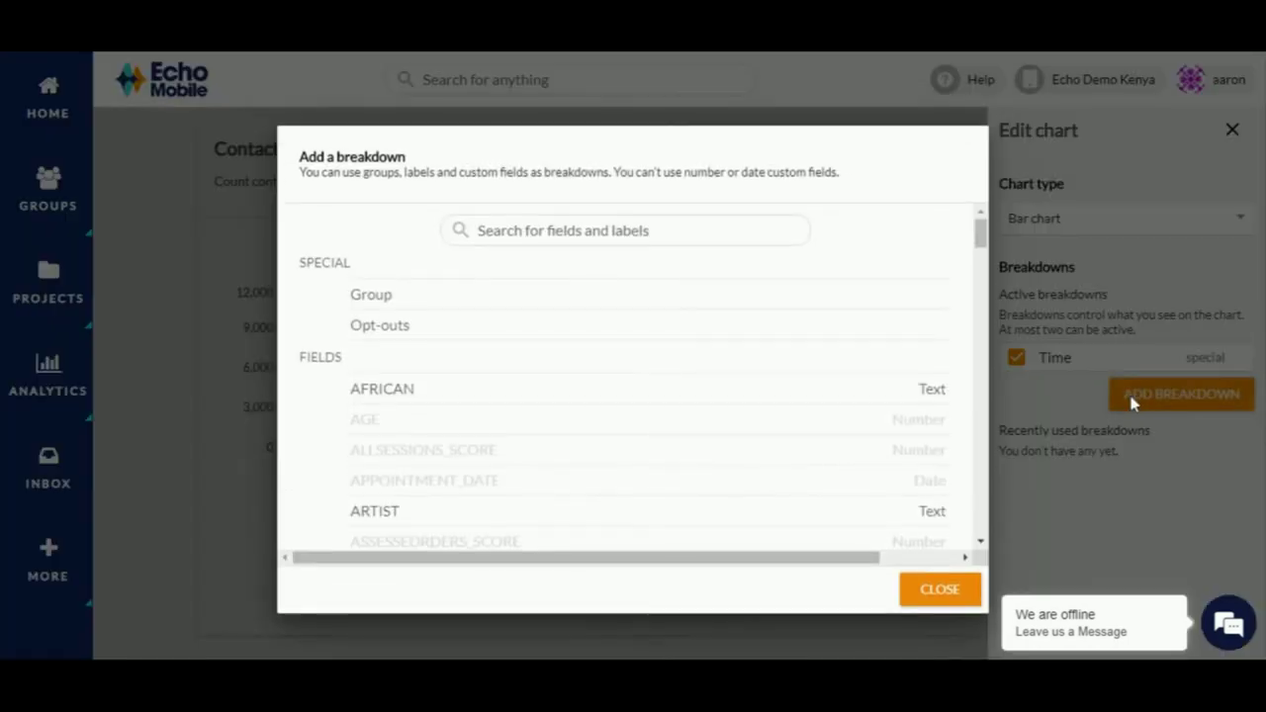
left_click(624, 243)
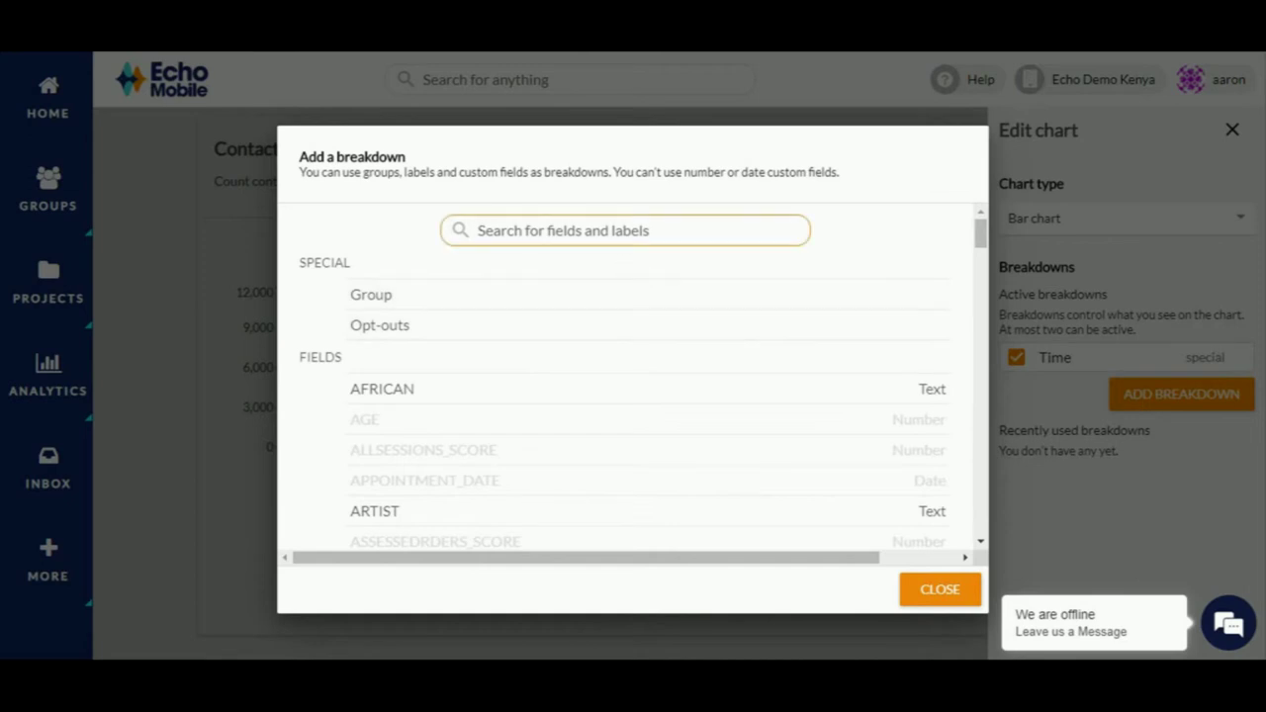
type("gender")
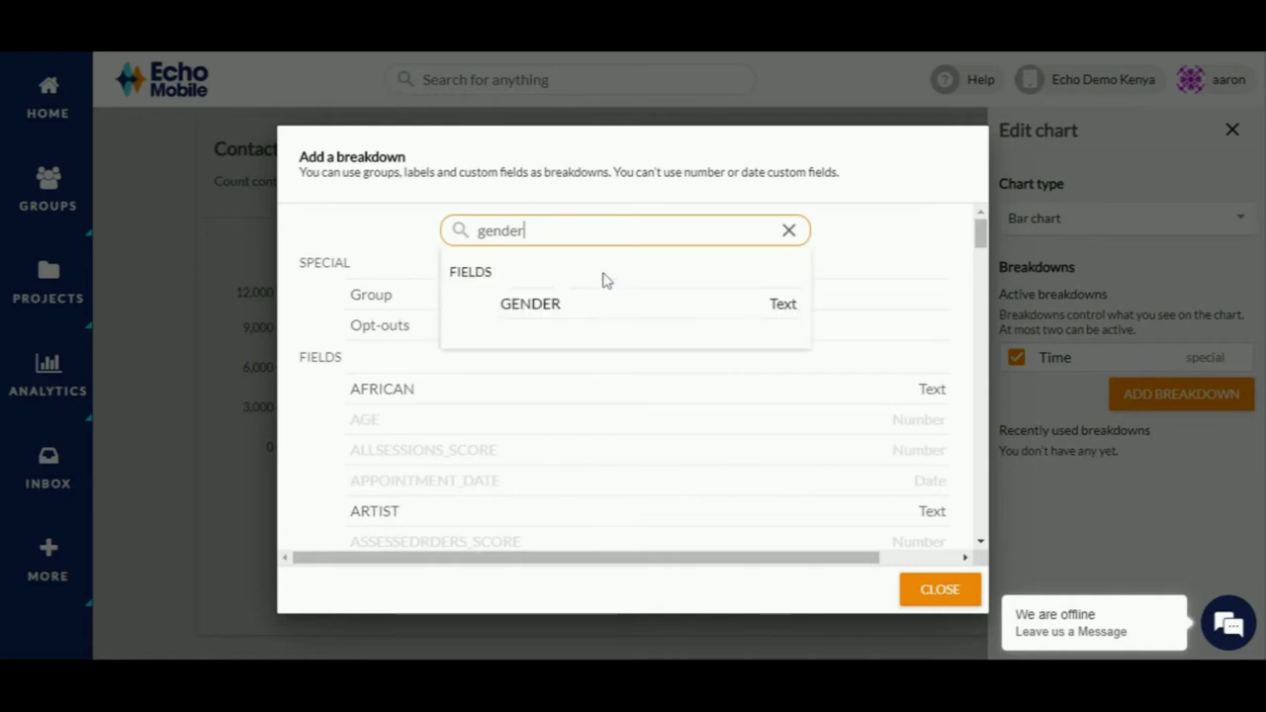
Split the monthly chart by GENDER into FEMALE, MALE and GENDER missing bars, then check bar values
left_click(534, 304)
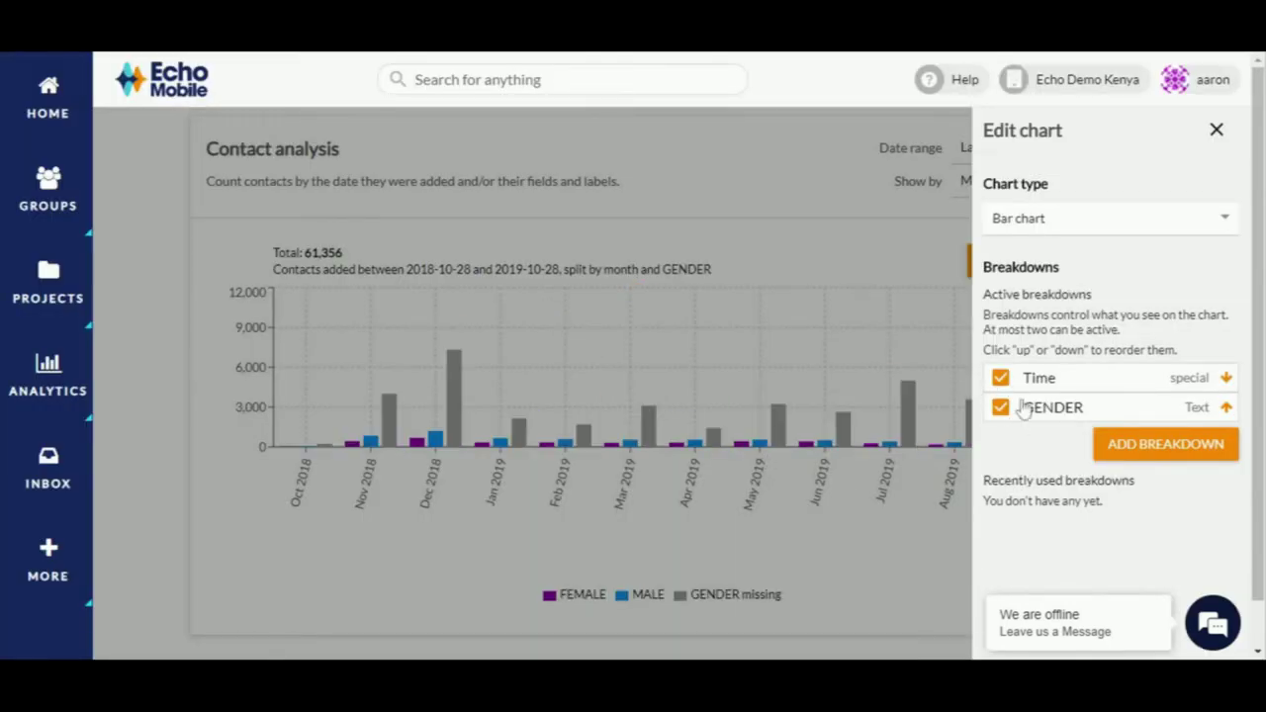
left_click(1216, 132)
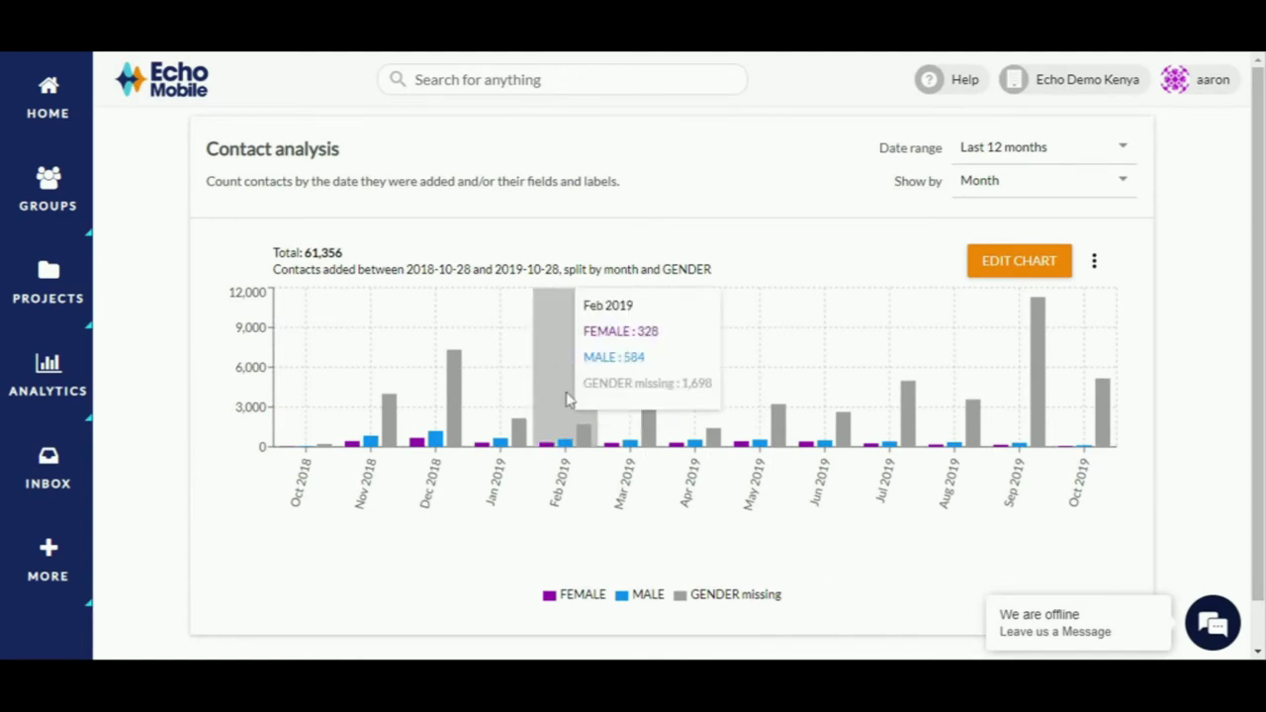
mouse_move(293, 448)
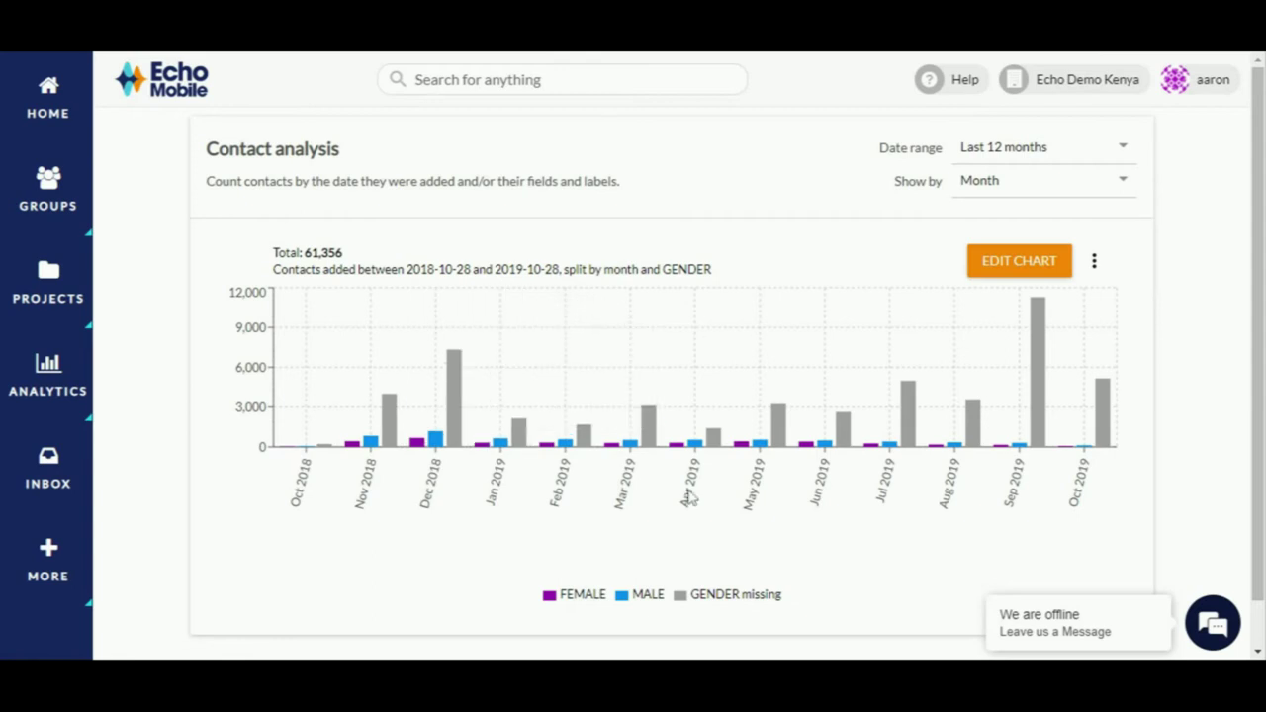
mouse_move(1104, 442)
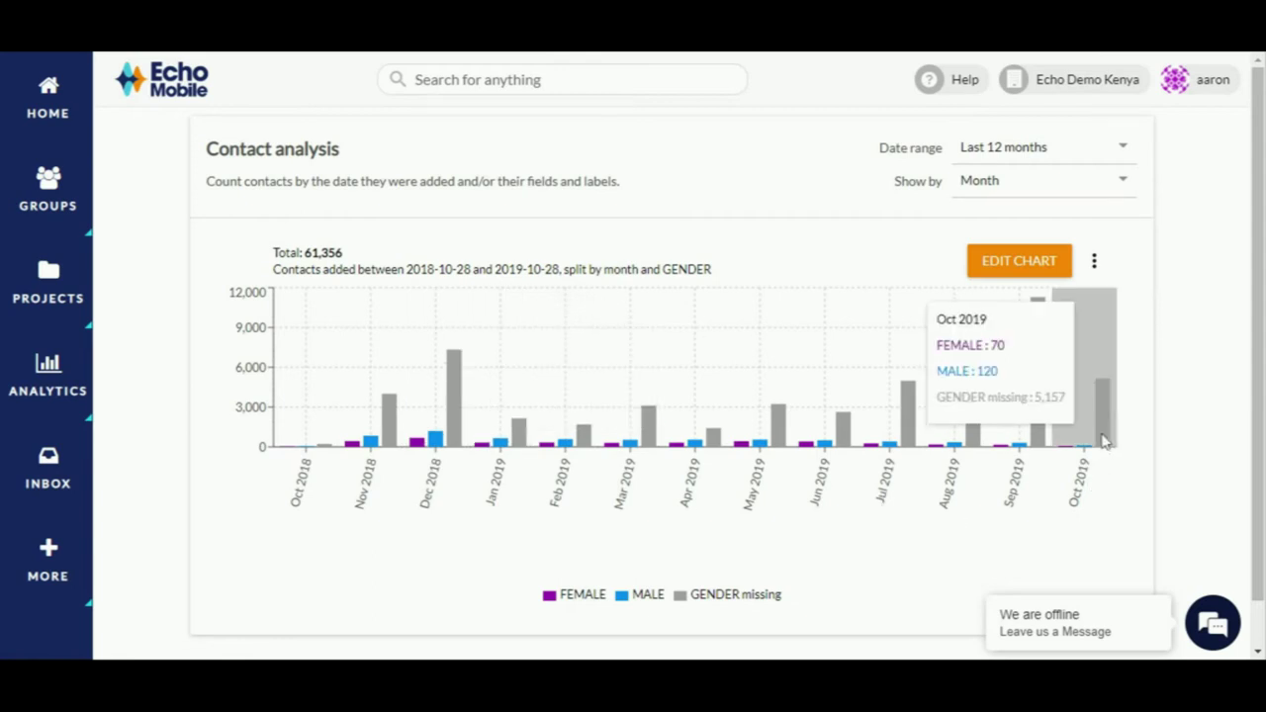
mouse_move(781, 427)
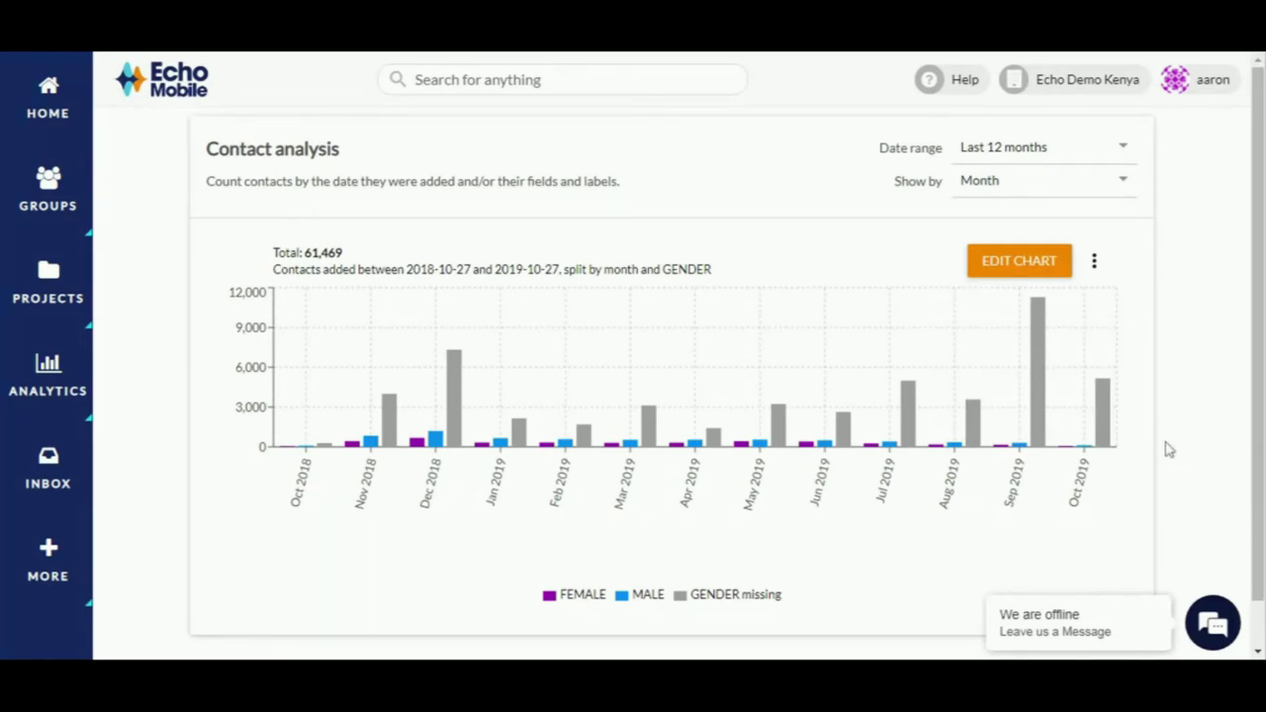
Download the chart as an image titled 'gender last 12 months'
left_click(1093, 263)
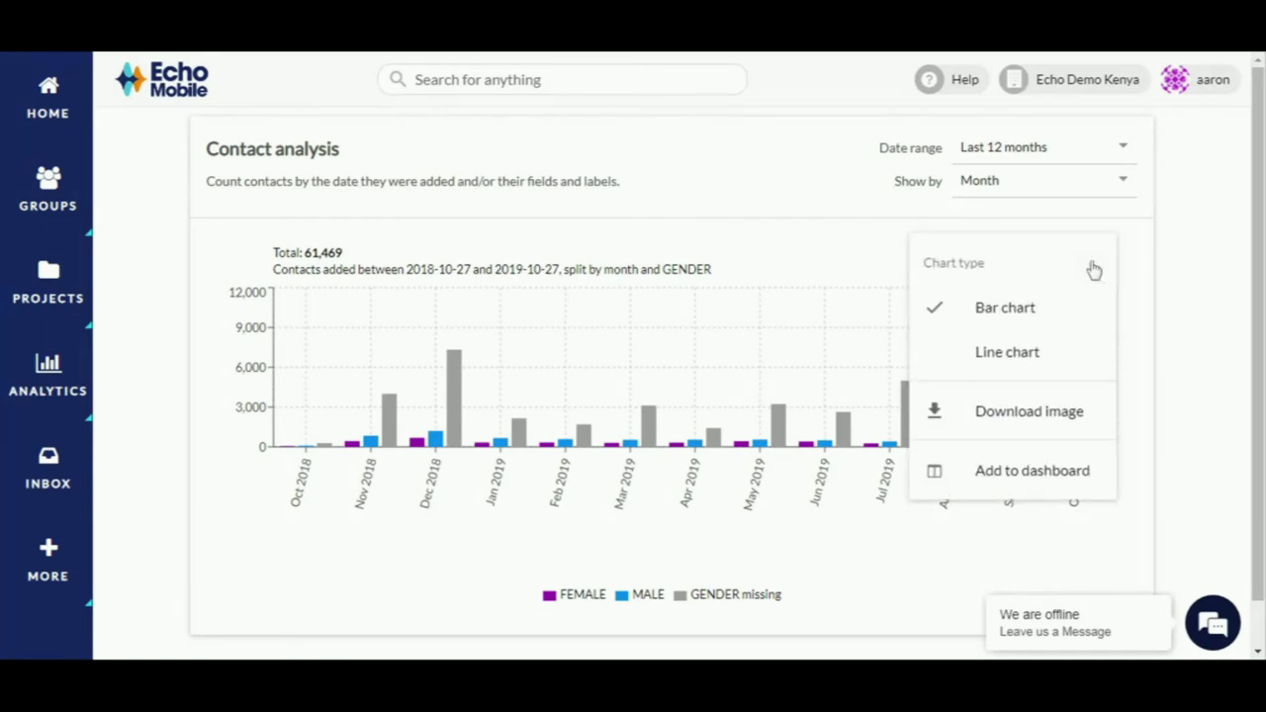
left_click(1050, 415)
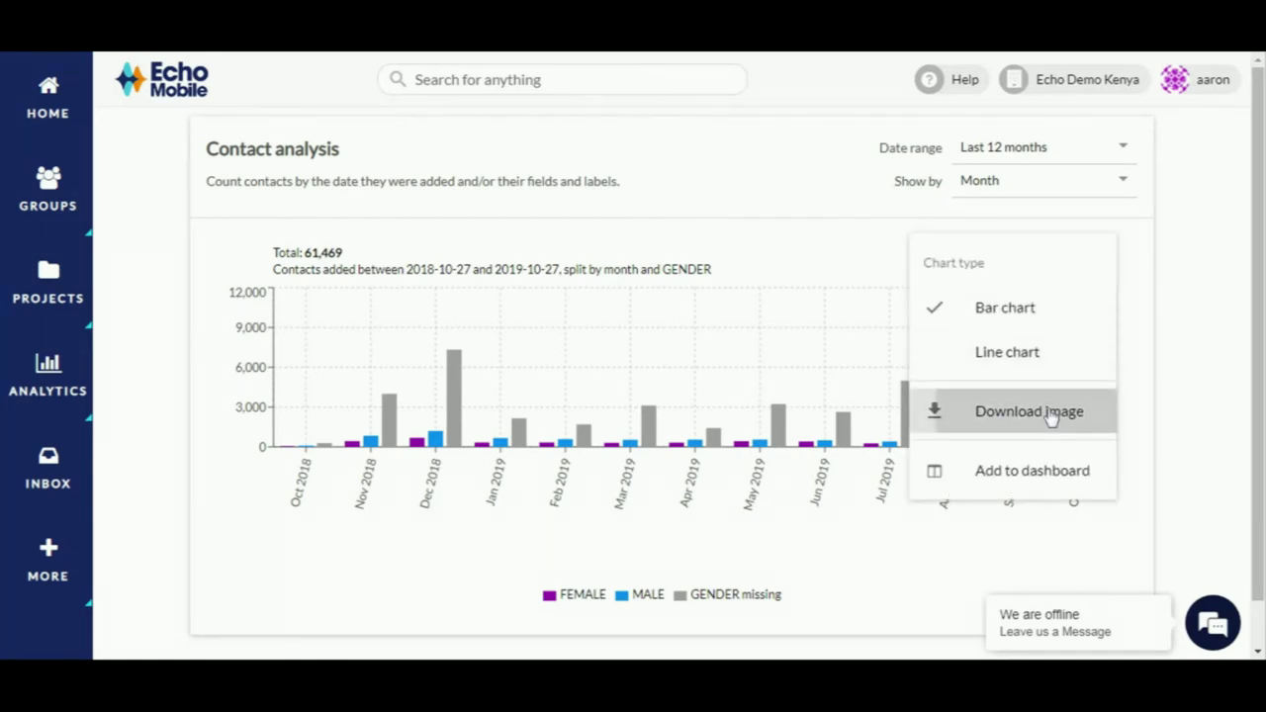
left_click(539, 213)
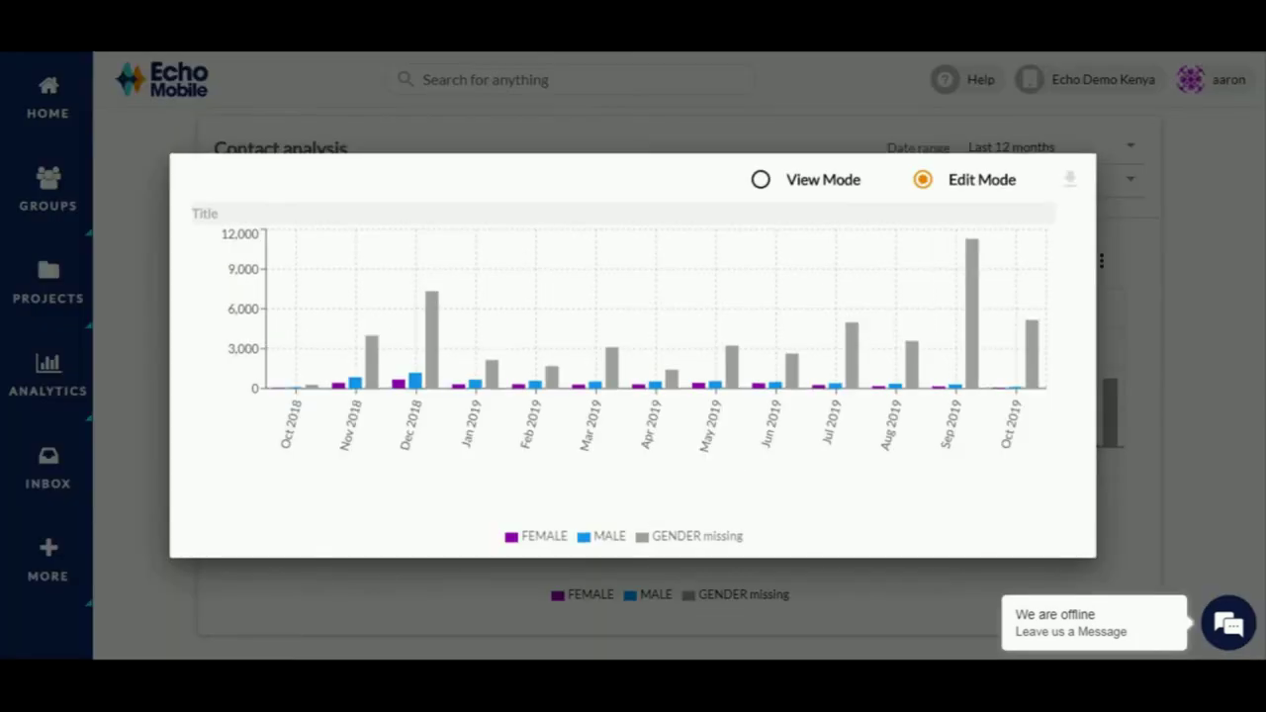
type("gender last 12 months")
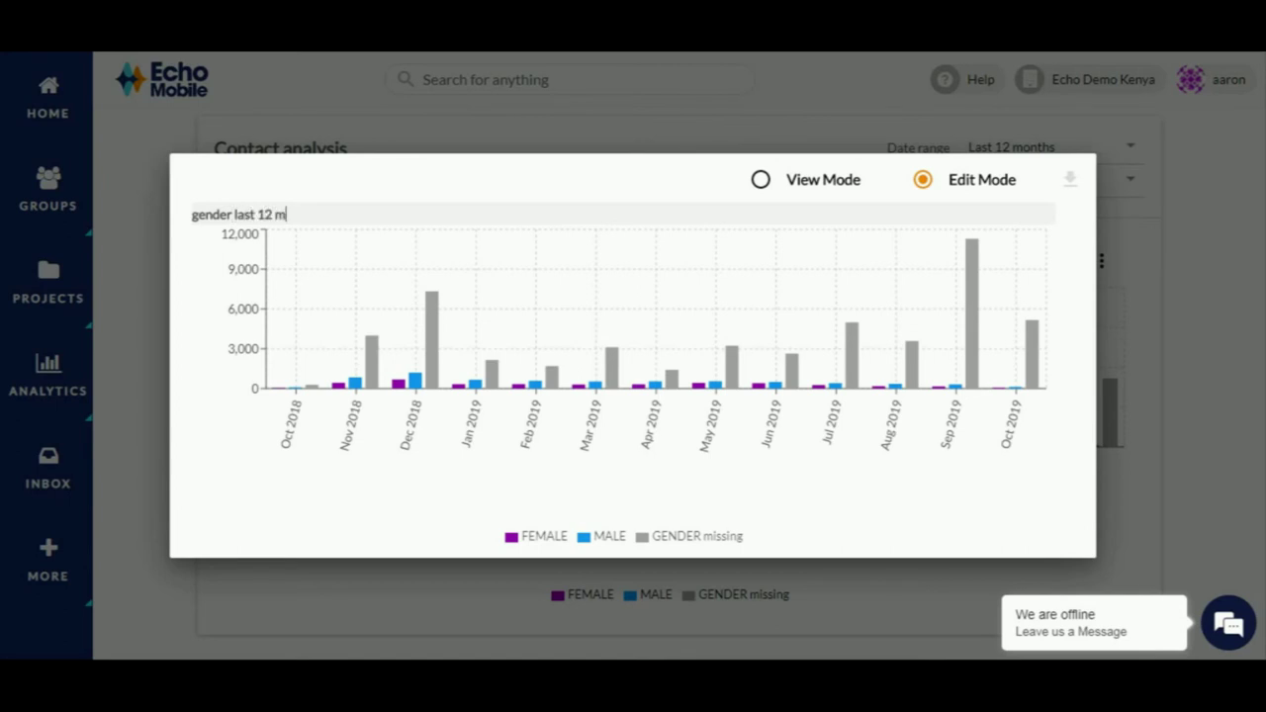
left_click(763, 181)
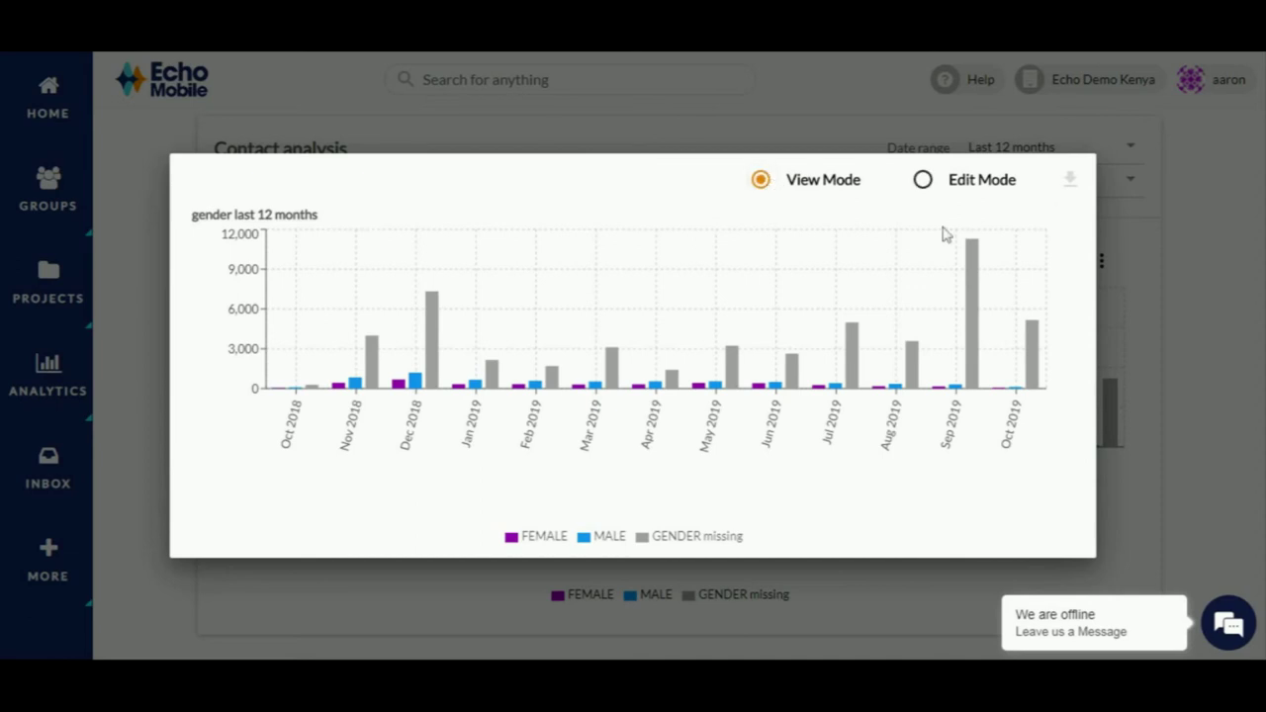
left_click(1070, 182)
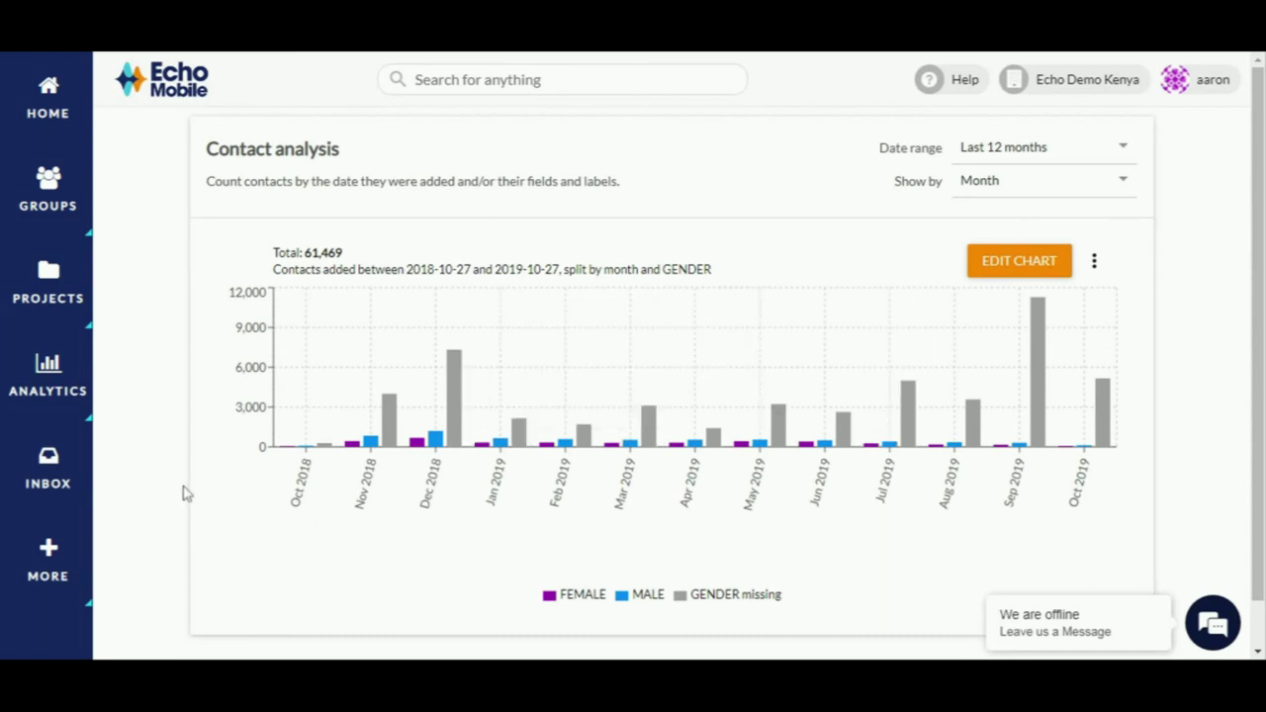
Add the gender-by-month contact chart to the first listed dashboard
left_click(67, 391)
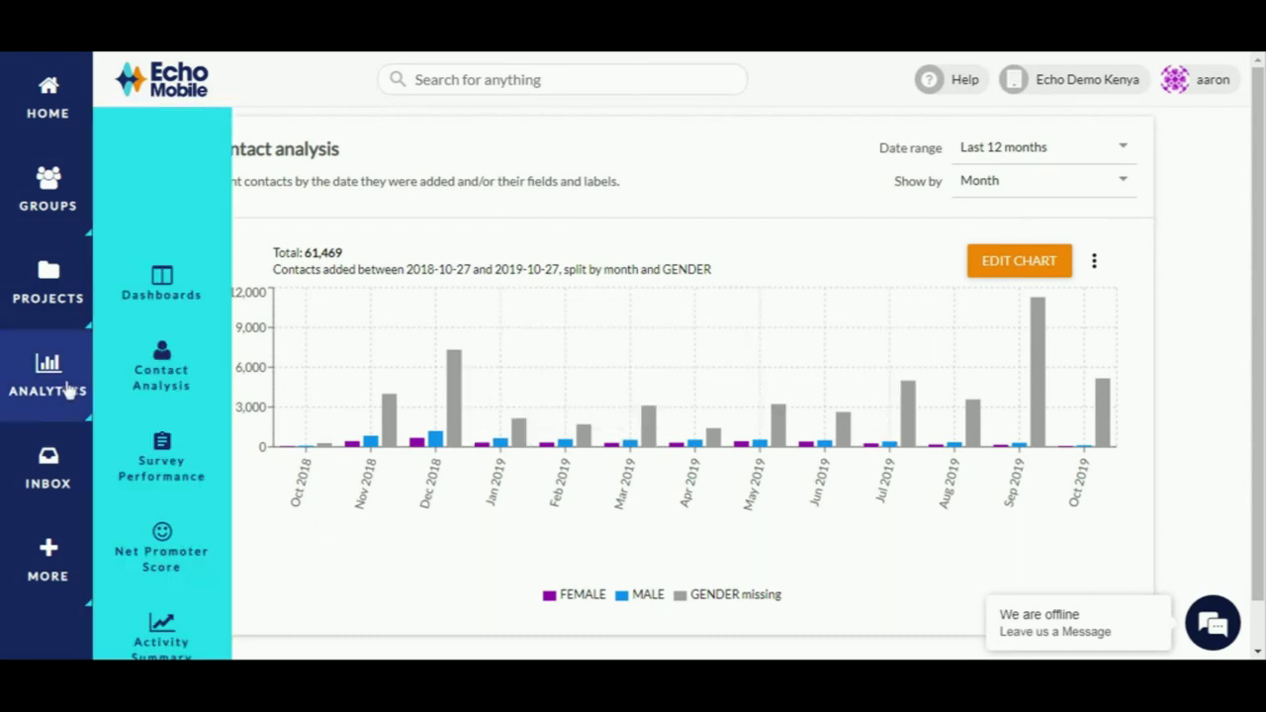
left_click(149, 313)
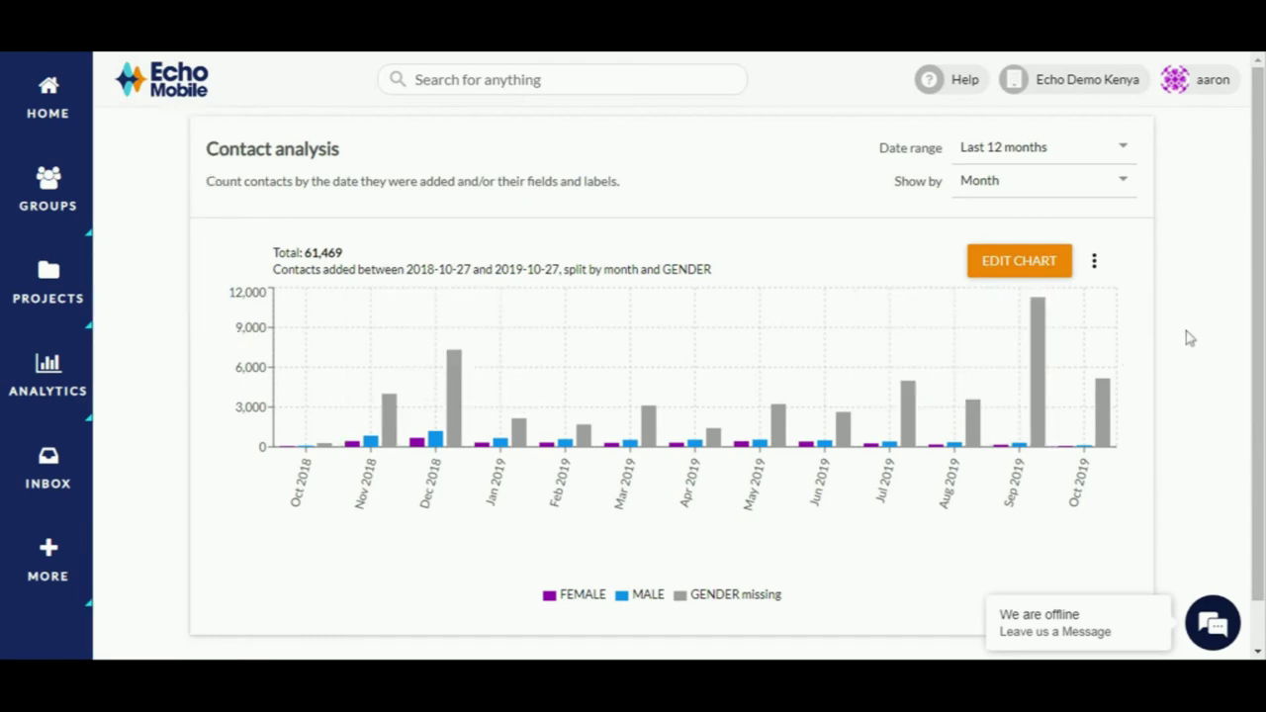
left_click(1093, 261)
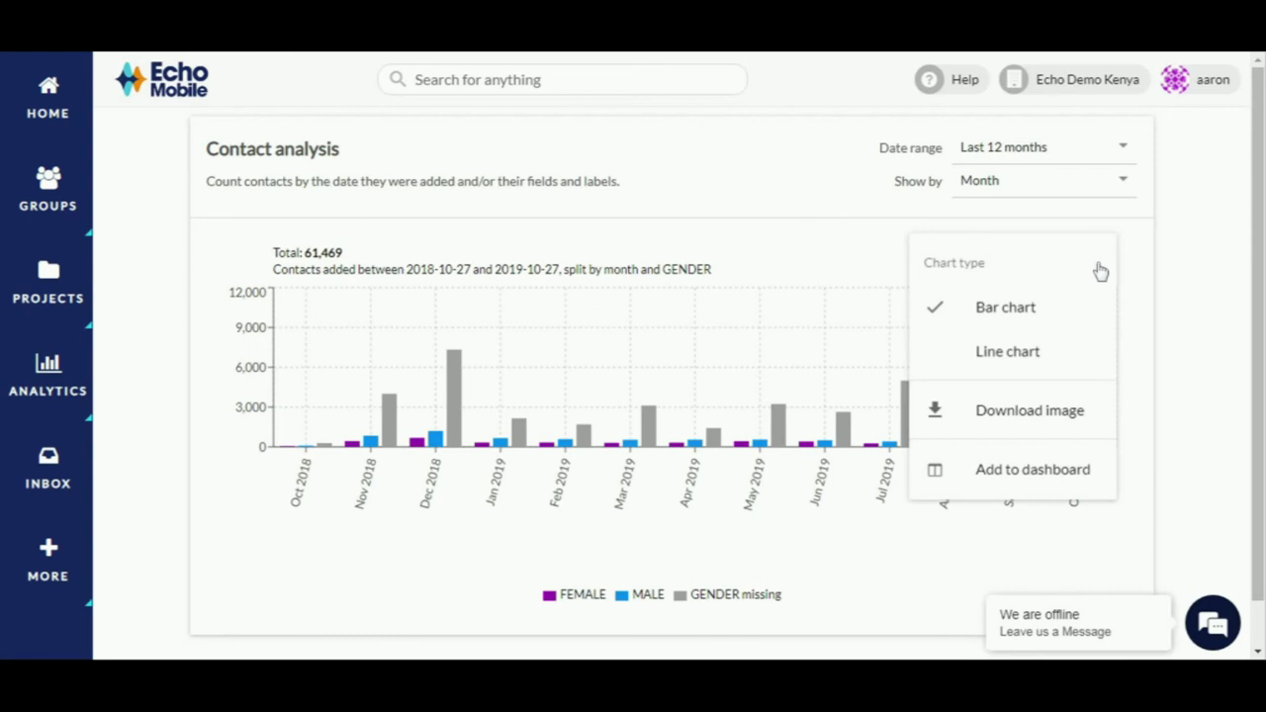
left_click(1035, 473)
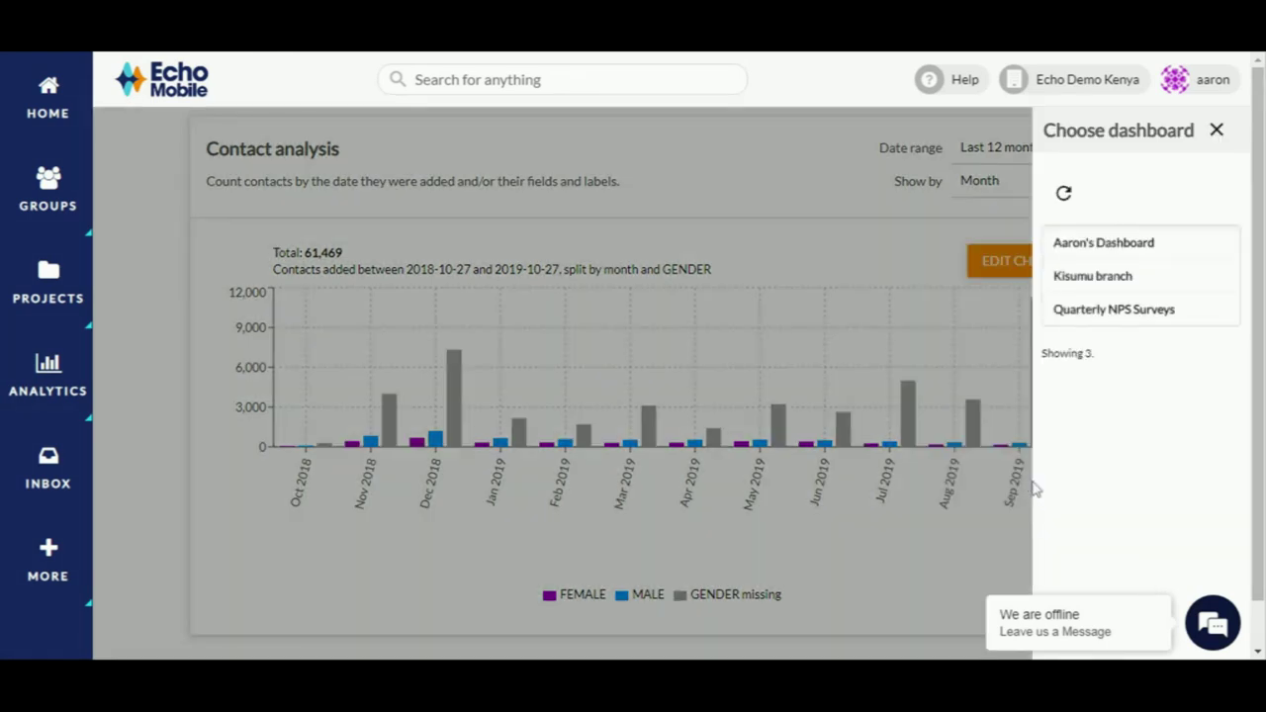
left_click(1100, 243)
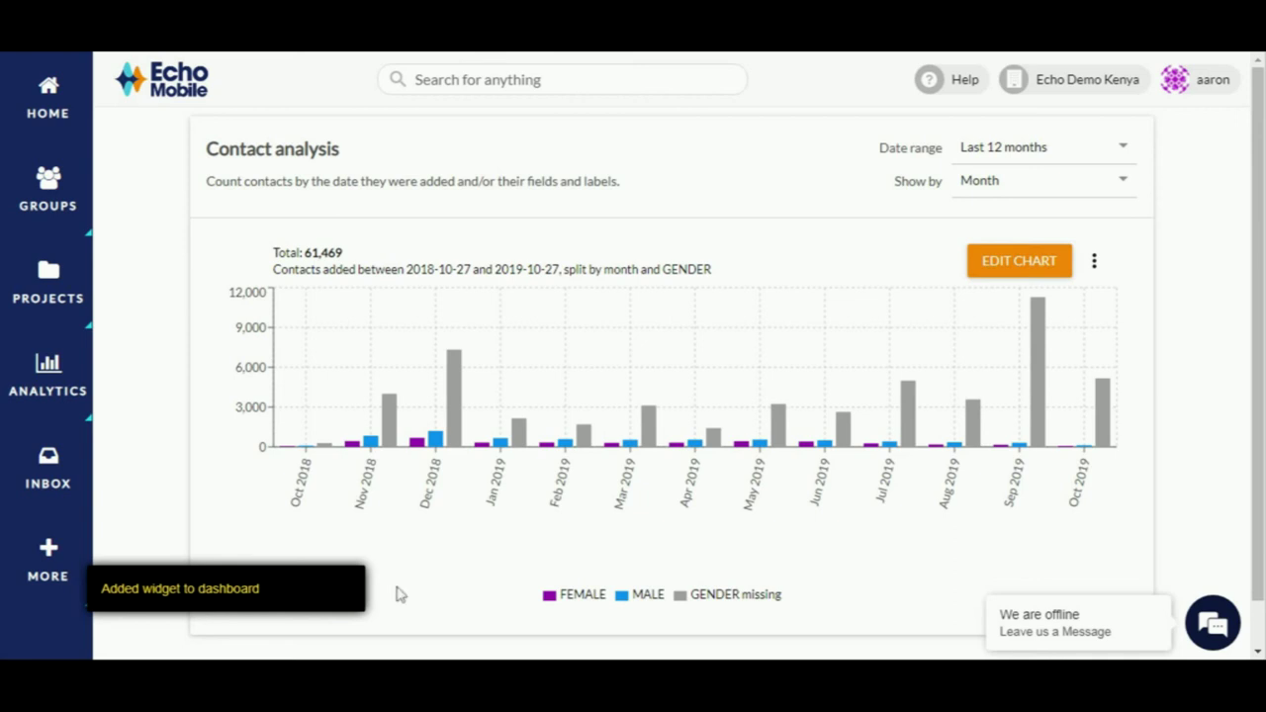
left_click(61, 389)
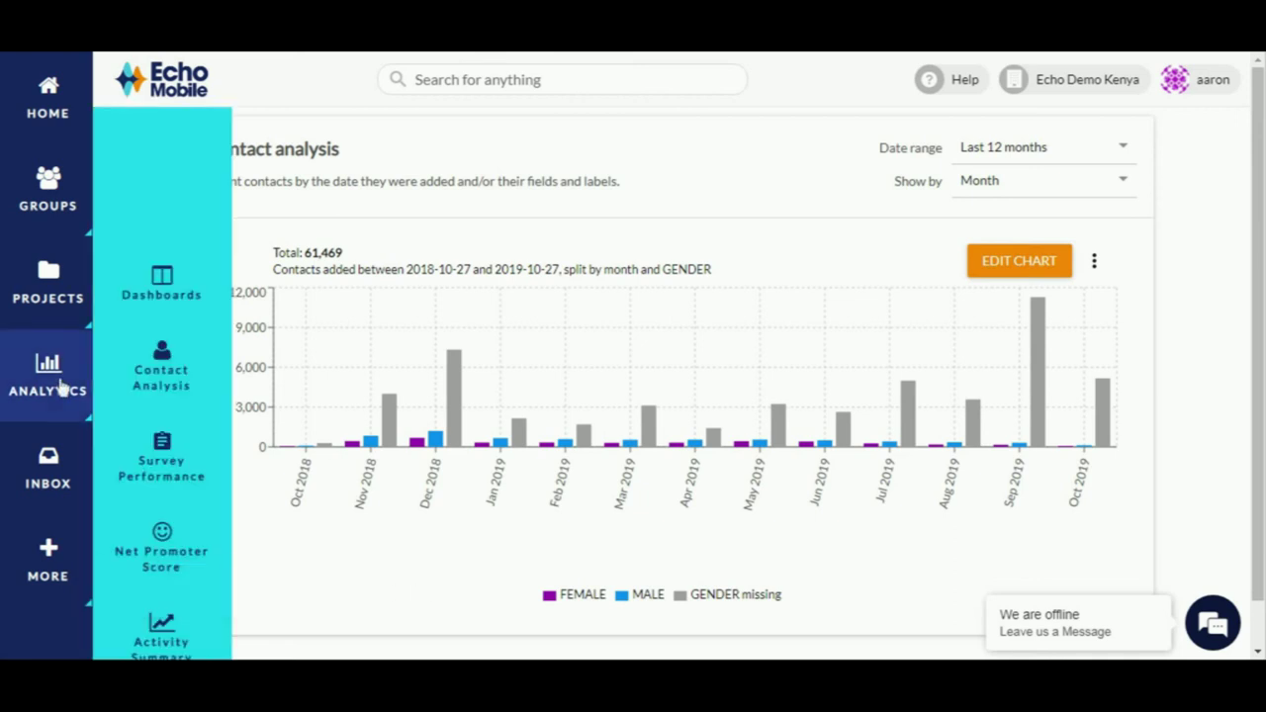